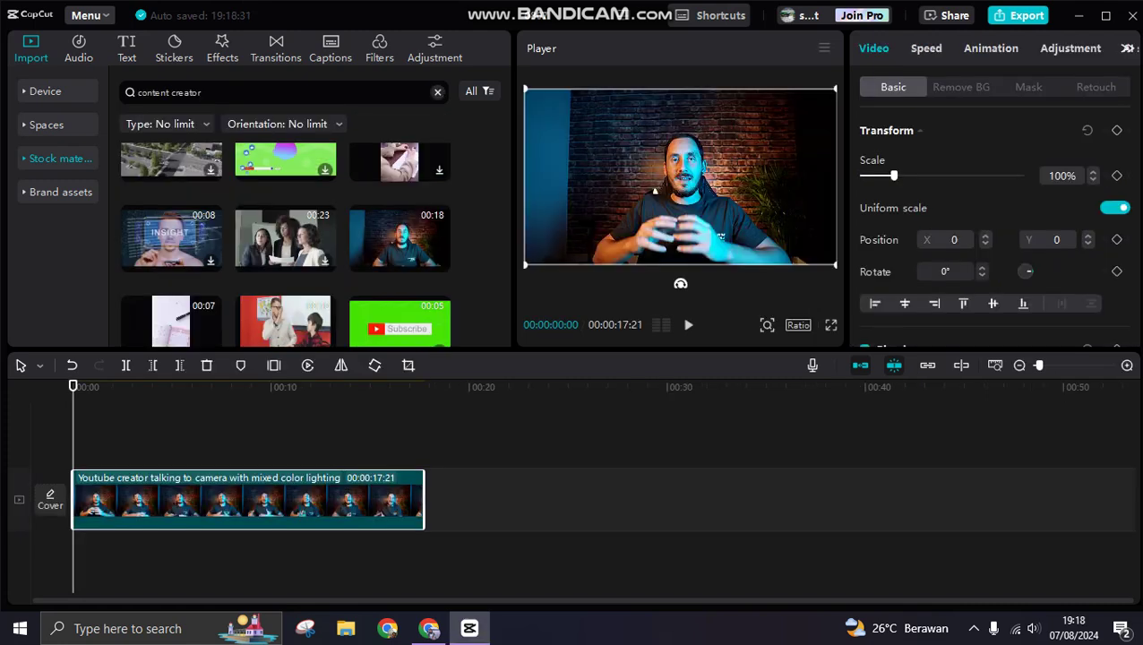
# Step: Add a HELLO text over the speaker, enlarged to about two thirds of the frame width and lasting the clip's full length
pyautogui.click(126, 49)
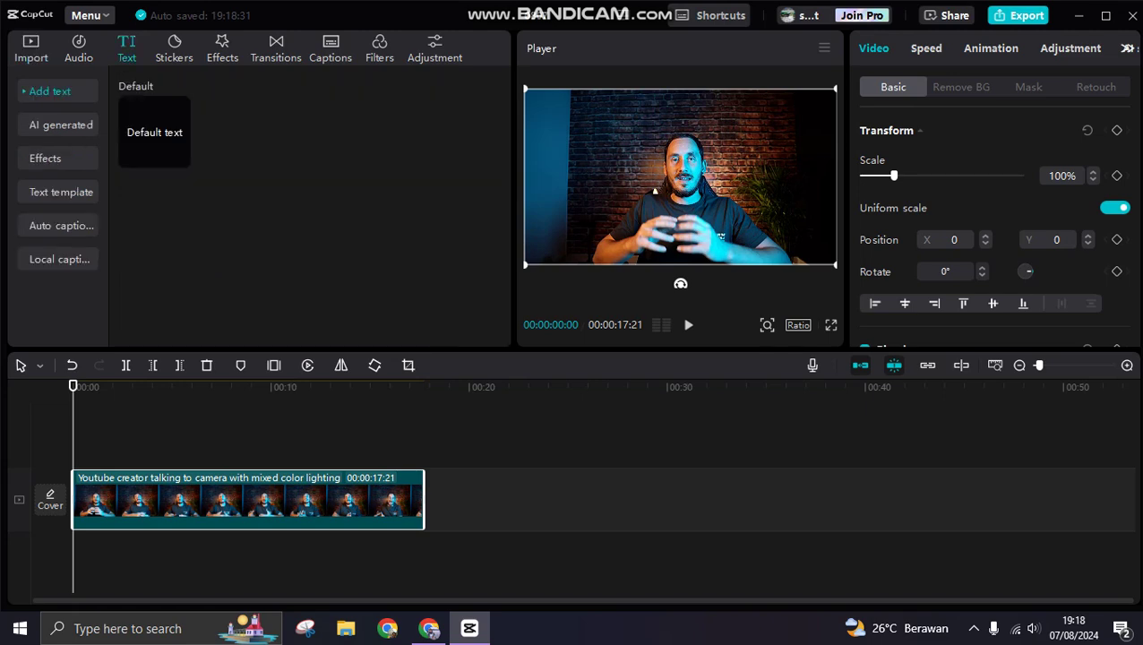
pyautogui.click(179, 156)
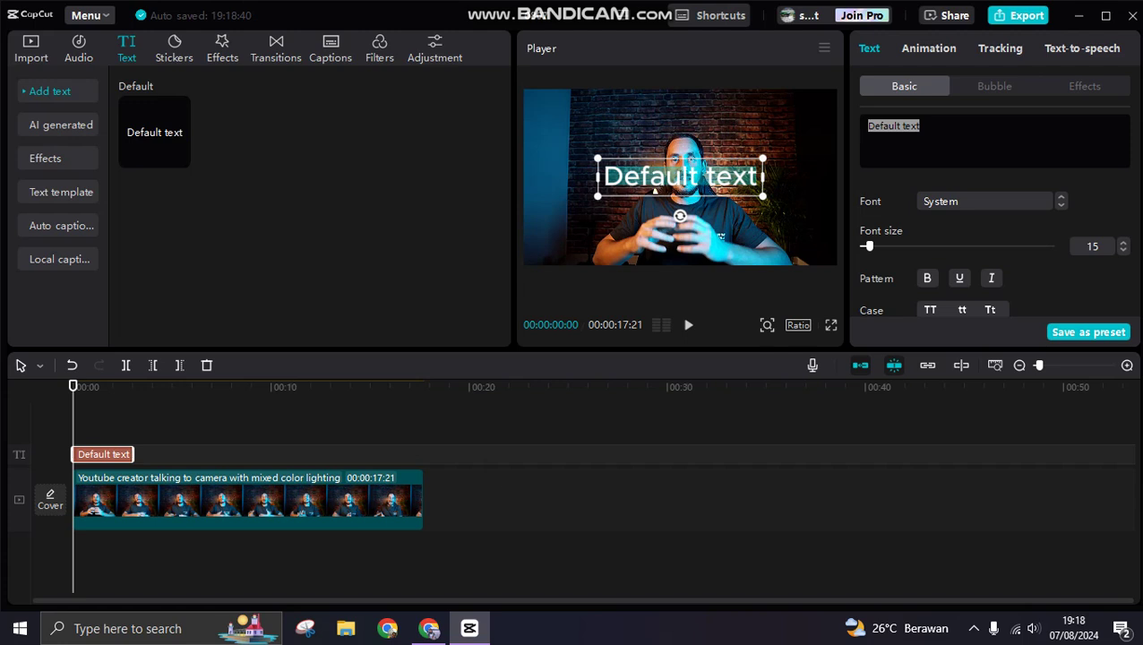
pyautogui.write('HELLO')
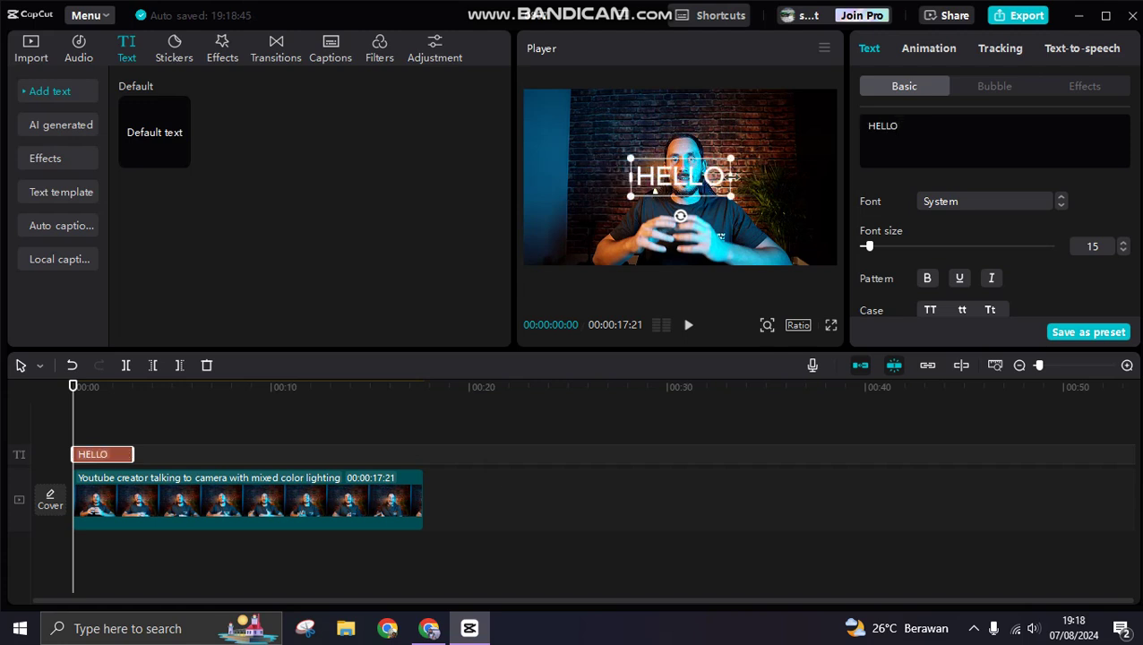
pyautogui.moveTo(731, 196); pyautogui.dragTo(813, 244)
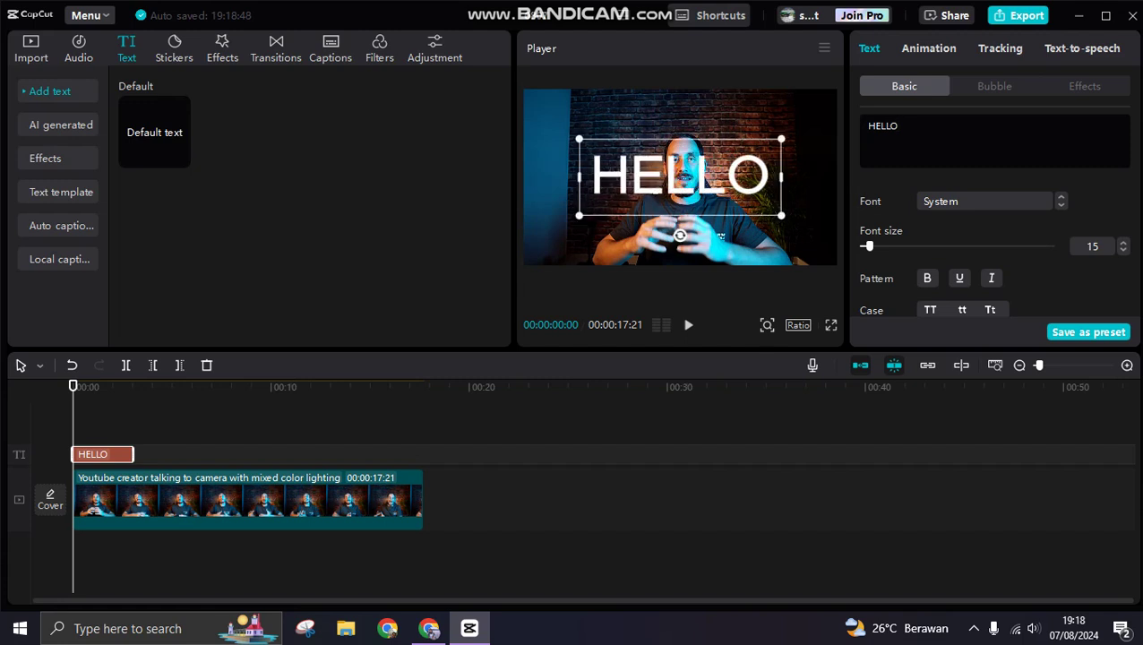
pyautogui.moveTo(133, 454); pyautogui.dragTo(425, 454)
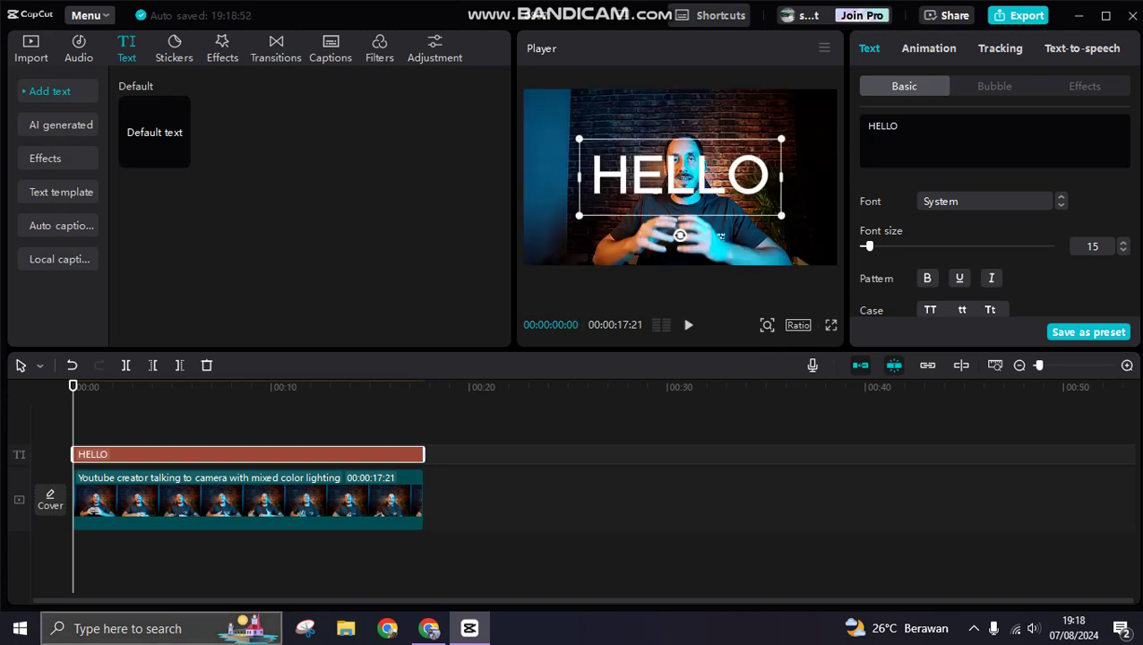
# Step: Duplicate the talking-to-camera clip from the start of the timeline onto a track above the HELLO text
pyautogui.rightClick(242, 497)
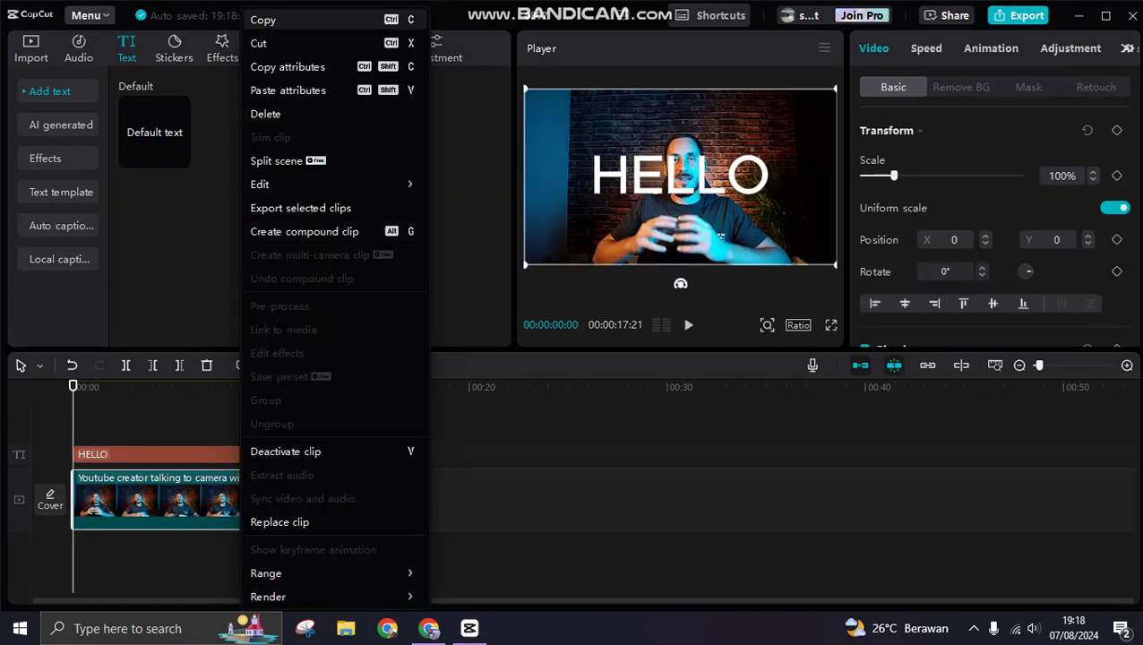
pyautogui.click(262, 18)
pyautogui.rightClick(87, 423)
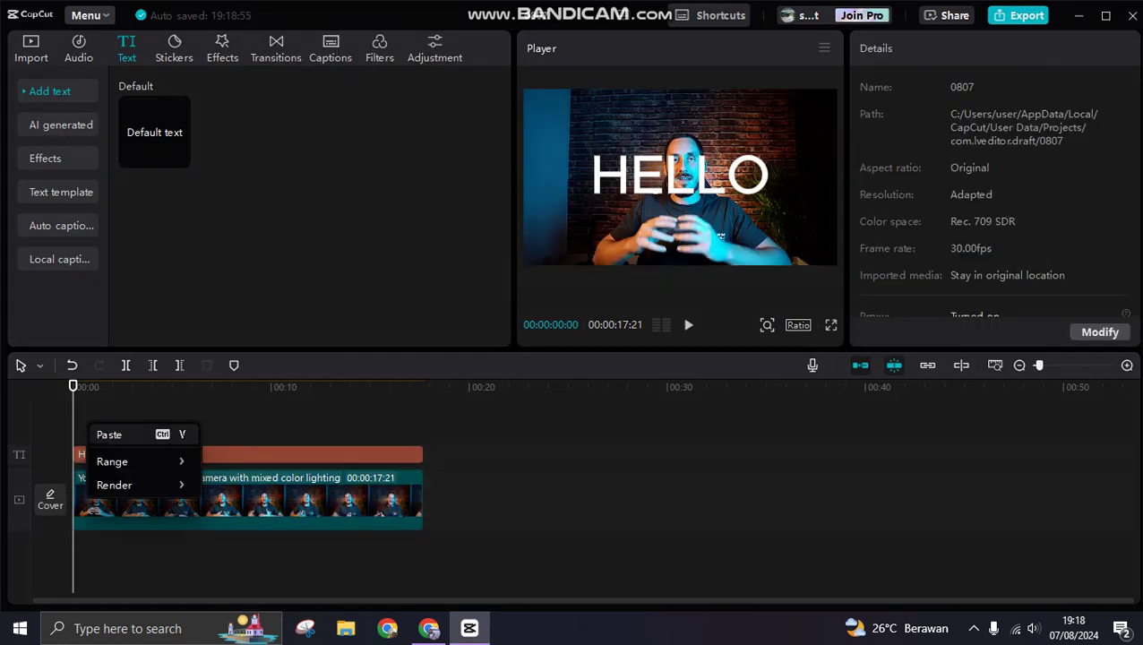
pyautogui.click(107, 433)
pyautogui.moveTo(188, 492); pyautogui.dragTo(188, 426)
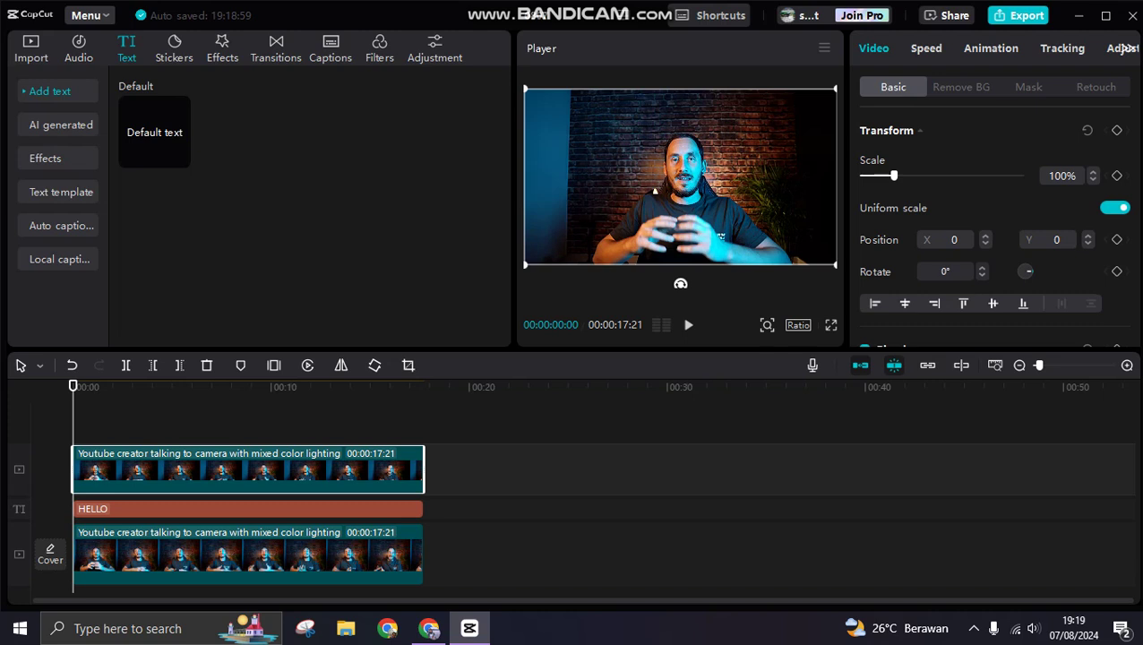
pyautogui.click(806, 448)
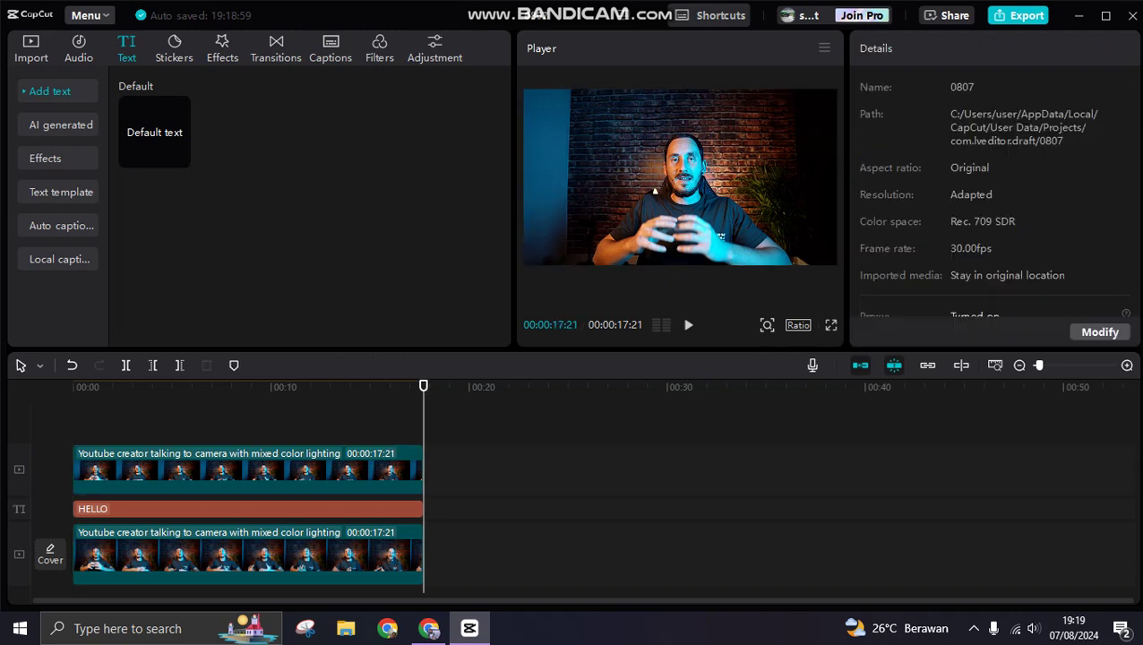
pyautogui.scroll(-1, 994, 205)
pyautogui.scroll(-1, 994, 197)
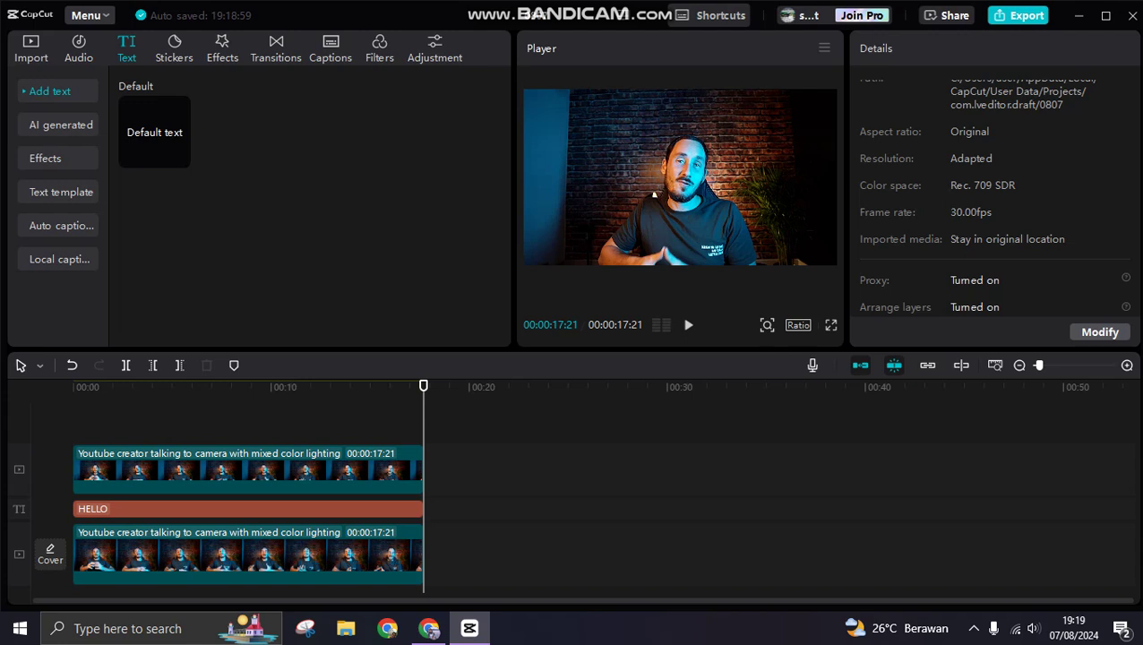
pyautogui.moveTo(423, 386); pyautogui.dragTo(73, 386)
# Step: Apply Auto removal to the background of the upper video clip and play back a few seconds of the text-behind-person effect
pyautogui.click(248, 471)
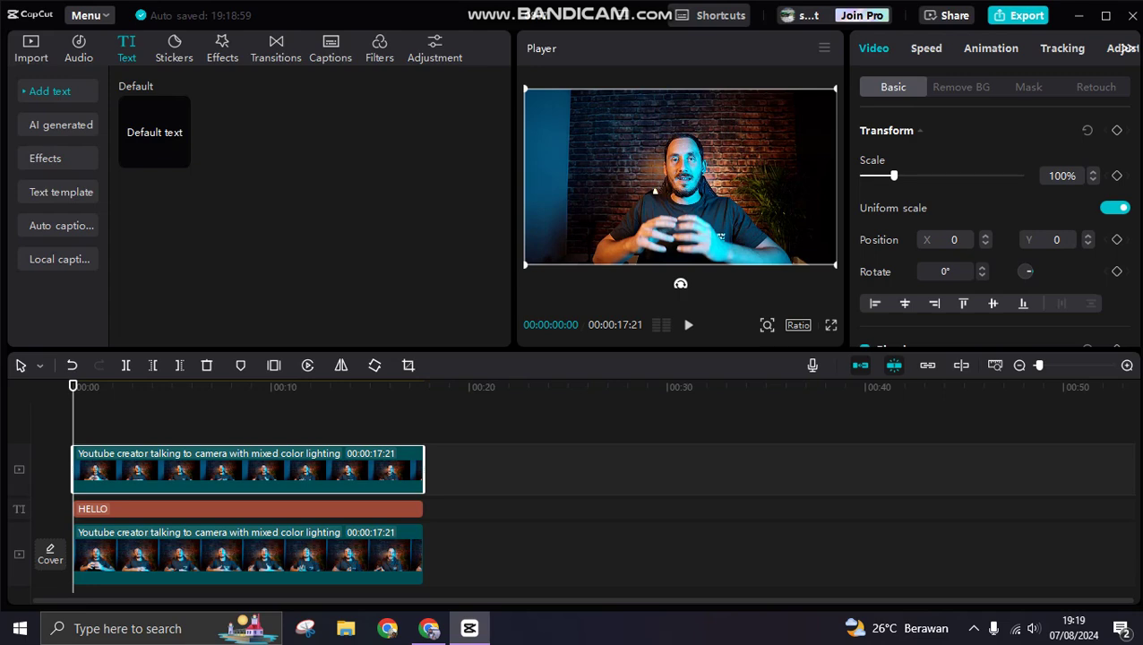
pyautogui.rightClick(295, 471)
pyautogui.press('Escape')
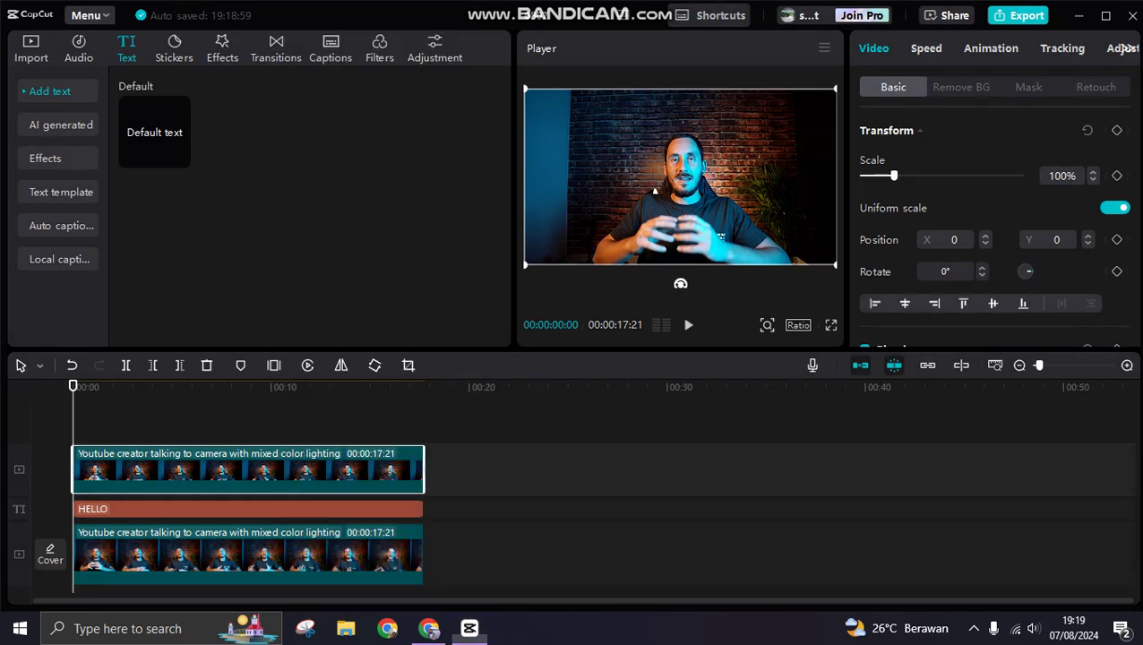
pyautogui.click(961, 86)
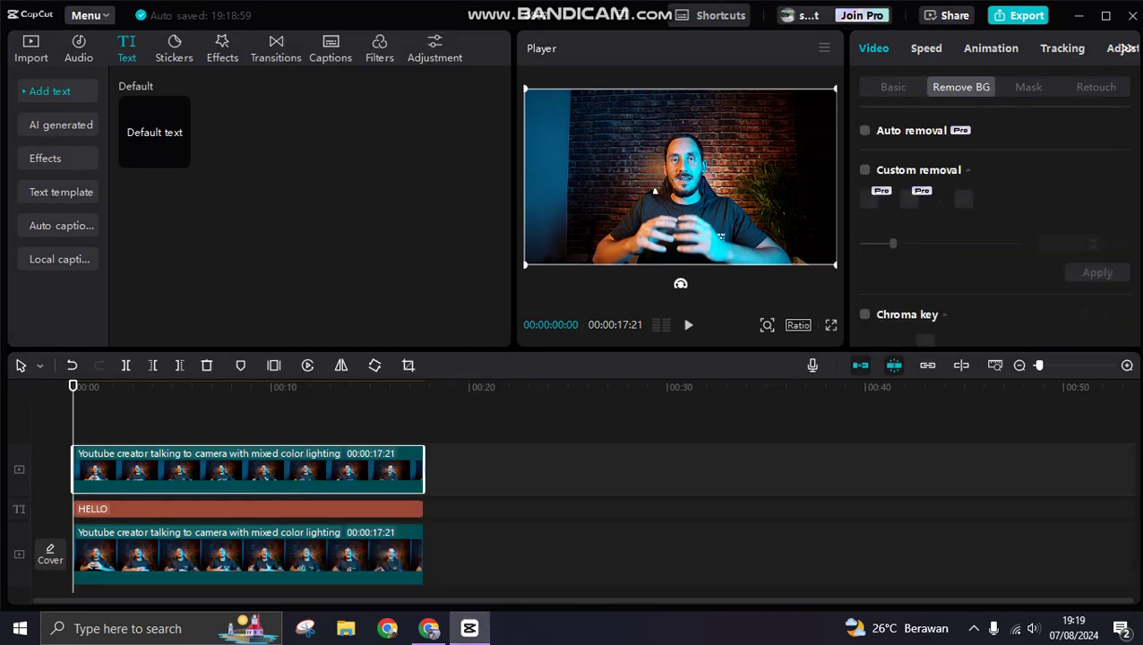
pyautogui.click(864, 131)
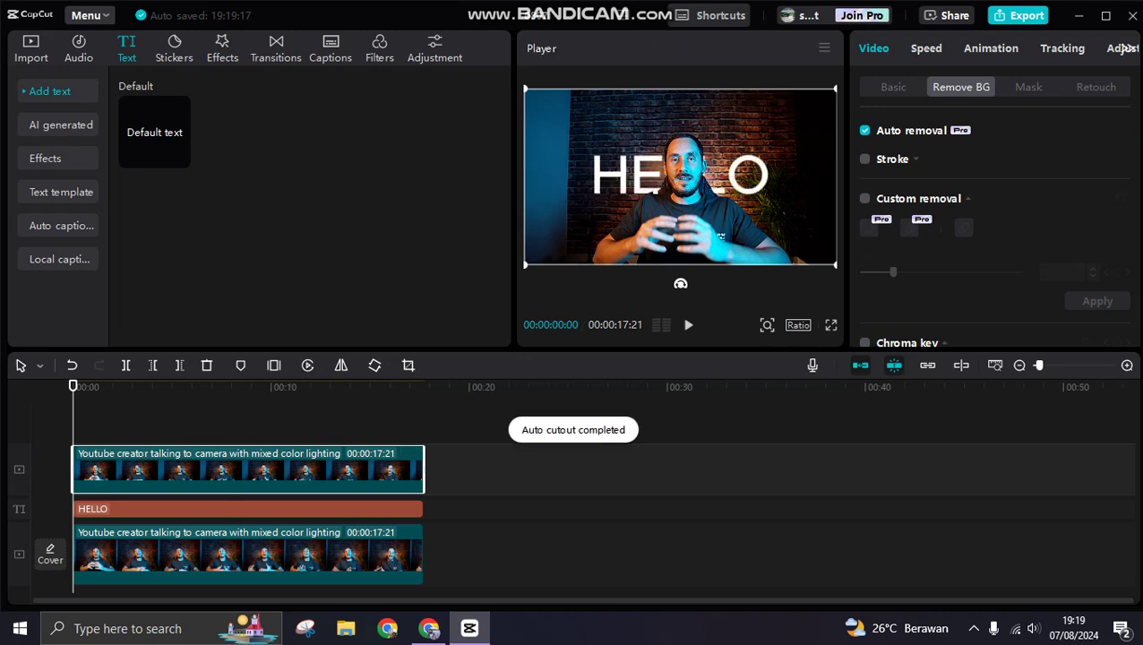
pyautogui.press('space')
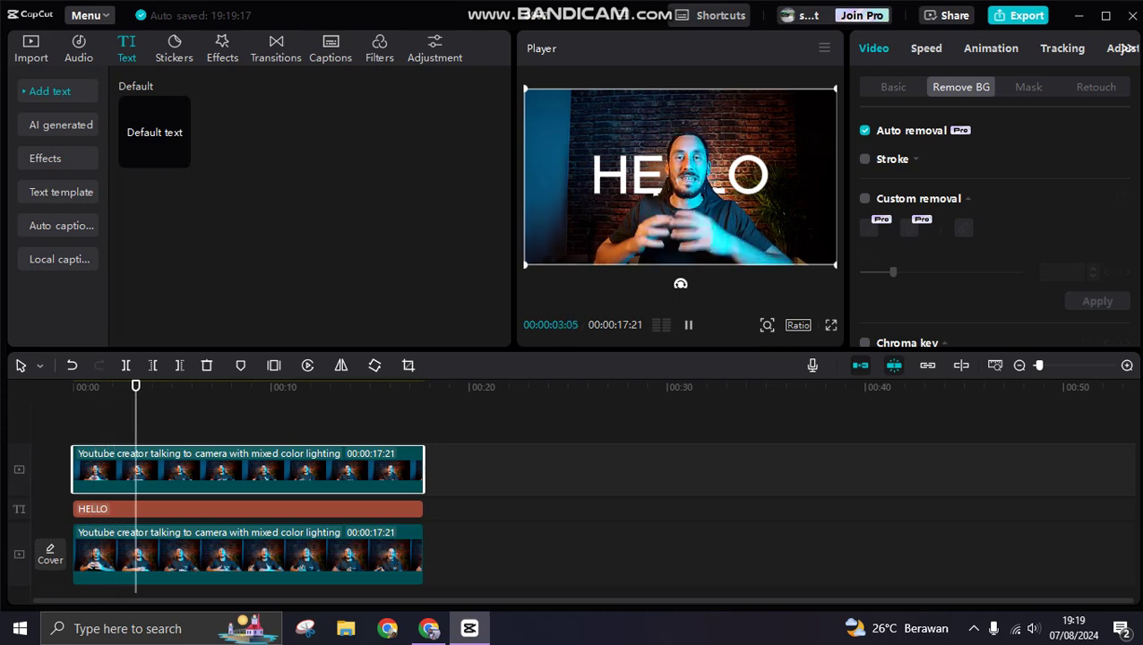
pyautogui.press('space')
# Step: Delete the upper video clip together with the HELLO text and return the playhead to the start
pyautogui.moveTo(475, 503); pyautogui.dragTo(154, 448)
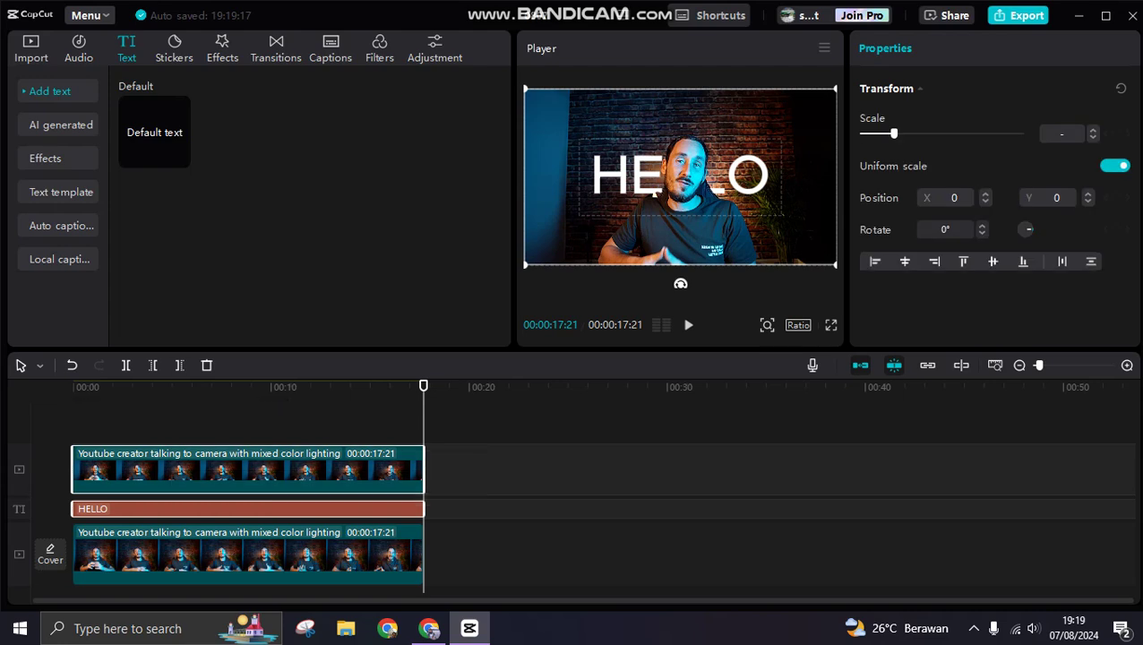
pyautogui.press('Delete')
pyautogui.moveTo(424, 386); pyautogui.dragTo(74, 386)
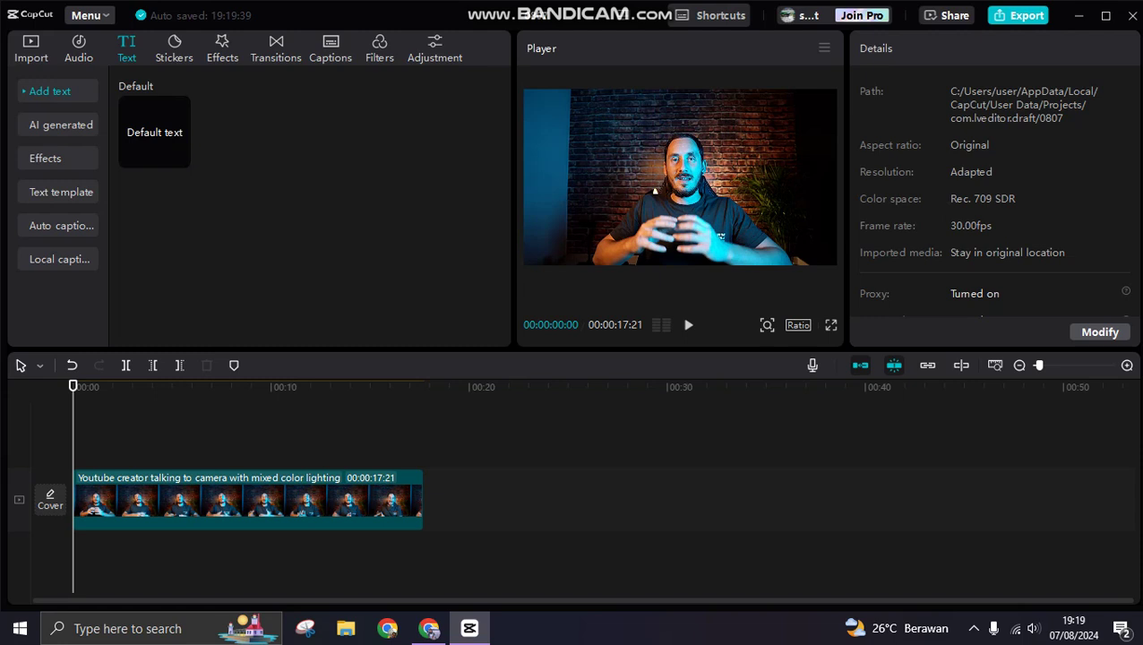
# Step: Remove the background of the remaining talking-to-camera clip with Auto removal
pyautogui.click(654, 190)
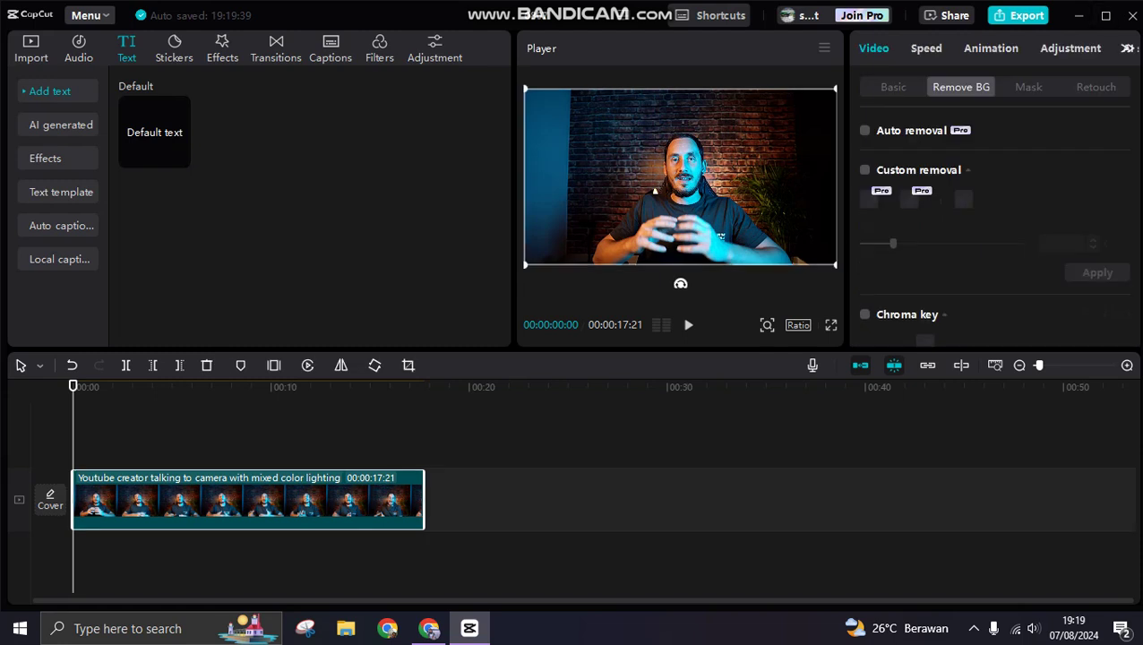
pyautogui.click(864, 130)
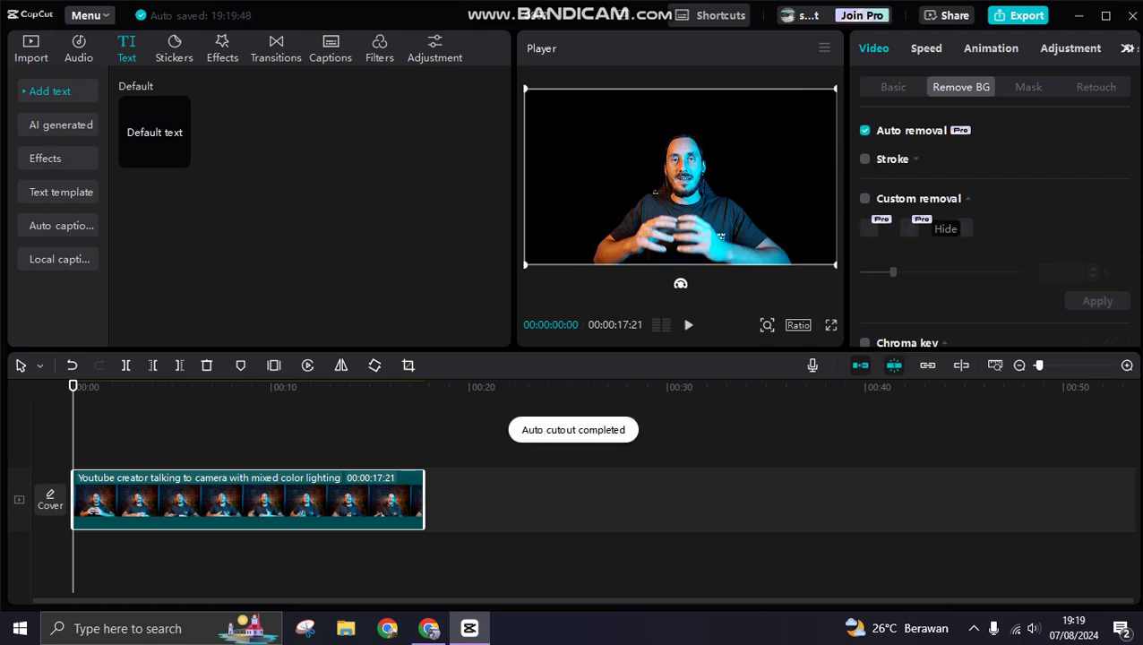
pyautogui.scroll(-1, 994, 214)
# Step: Set the clip's canvas to the red-and-white flag pattern and play back a few seconds with the new background
pyautogui.click(893, 87)
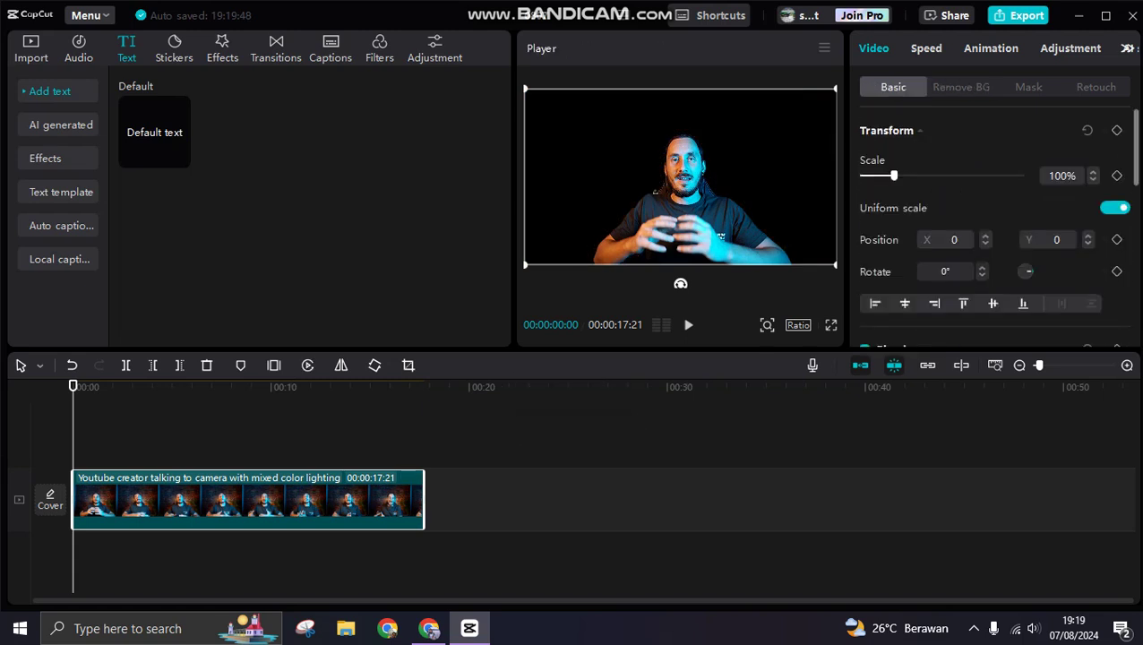
pyautogui.scroll(-4, 994, 223)
pyautogui.scroll(-4, 993, 224)
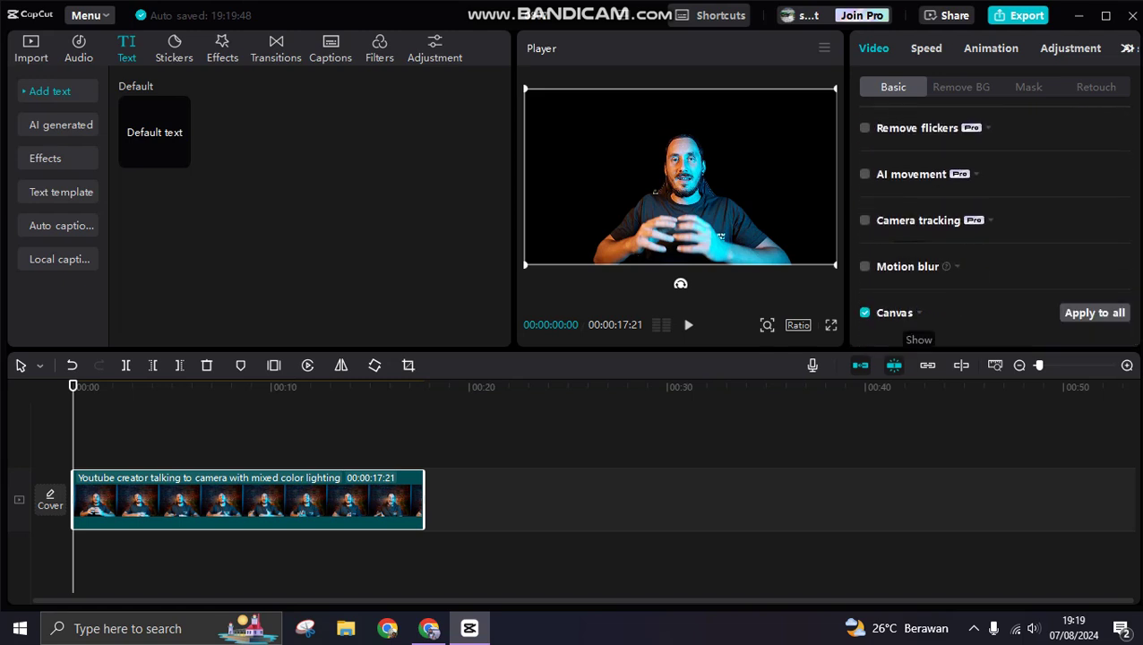
pyautogui.scroll(-1, 914, 331)
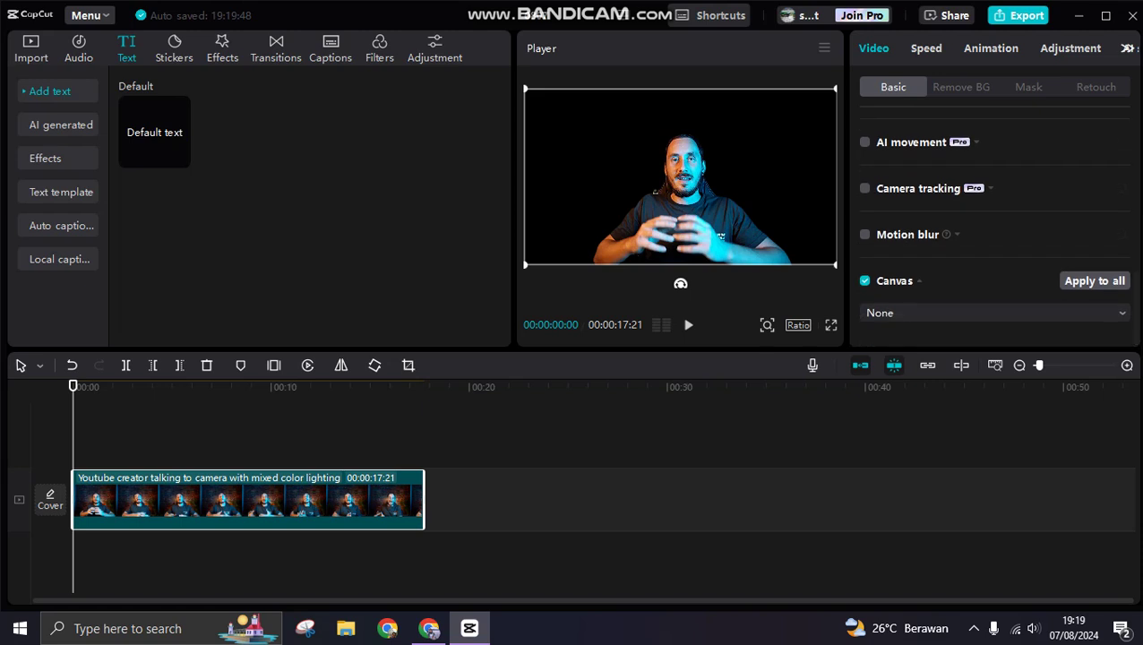
pyautogui.click(994, 312)
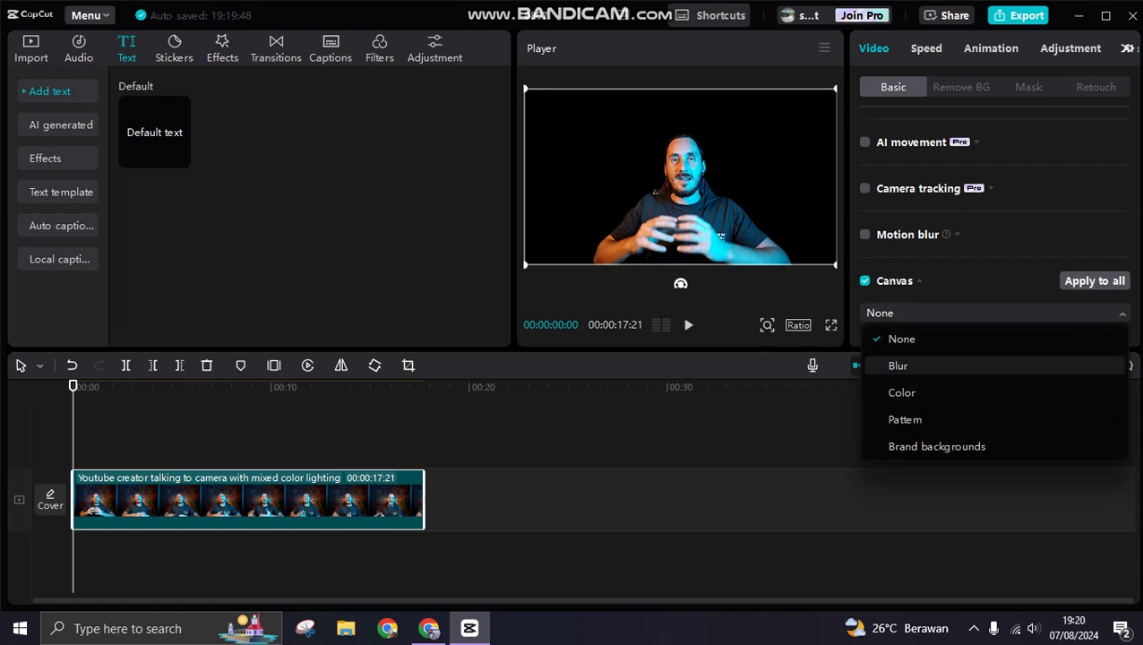
pyautogui.click(904, 419)
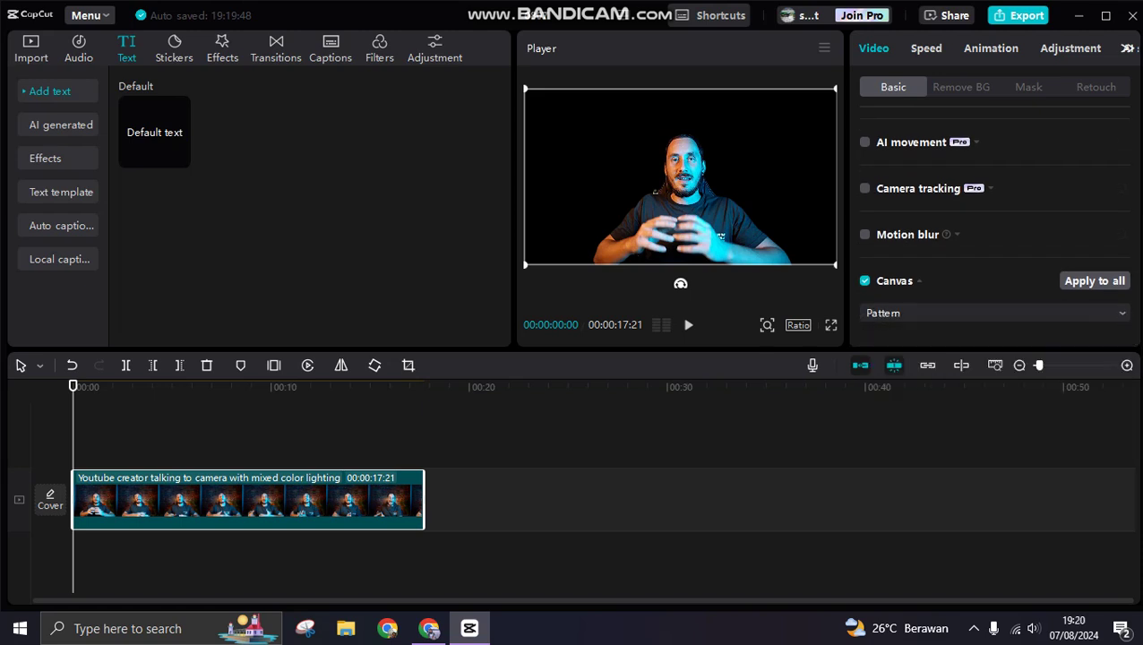
pyautogui.scroll(-2, 989, 259)
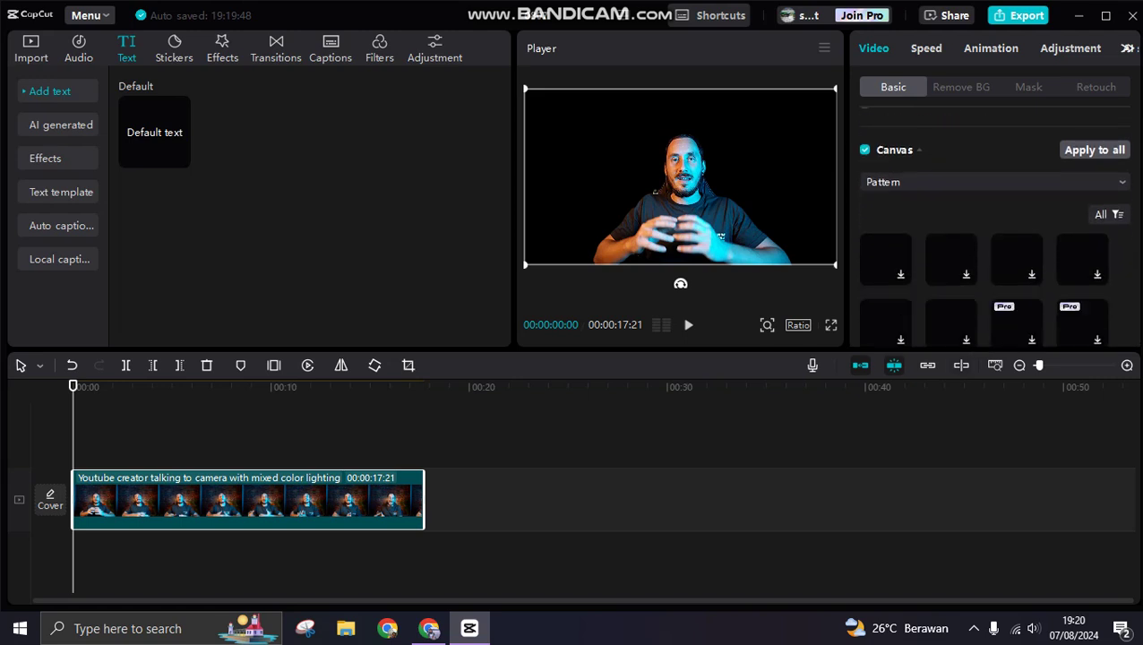
pyautogui.scroll(-2, 990, 260)
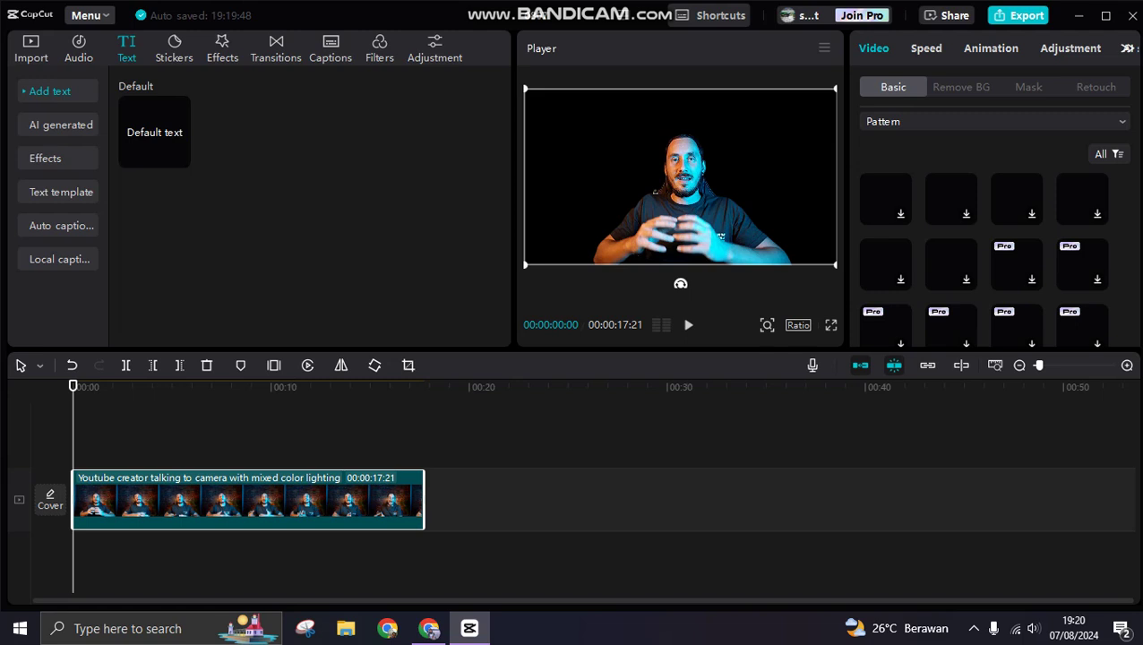
pyautogui.scroll(-2, 990, 259)
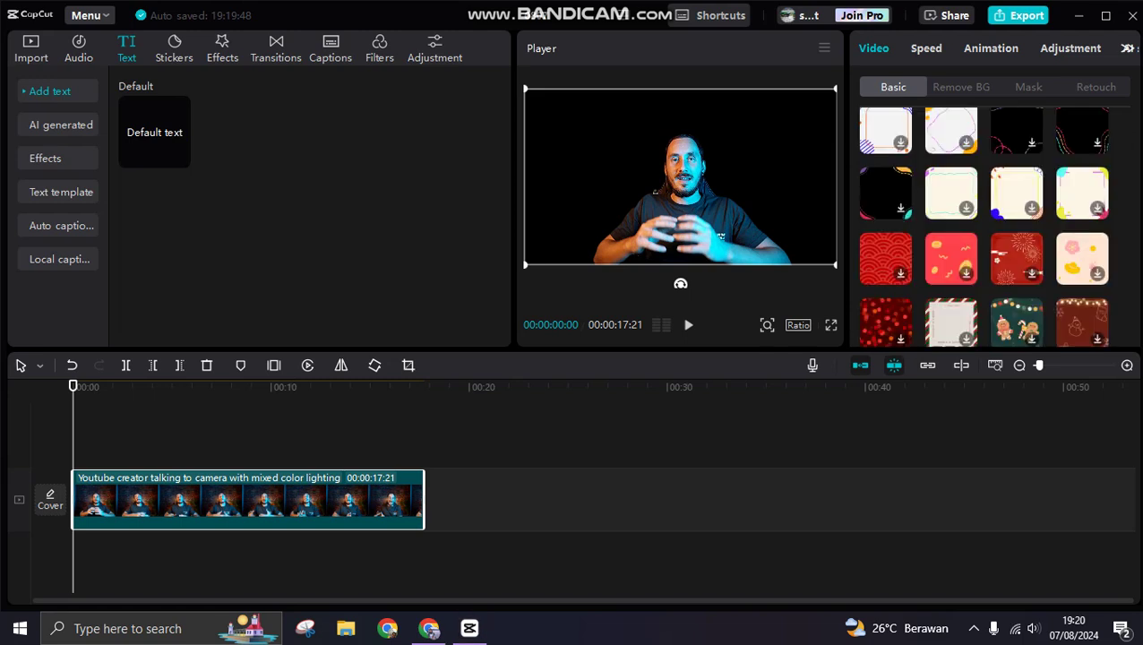
pyautogui.scroll(7, 989, 260)
pyautogui.scroll(-6, 984, 228)
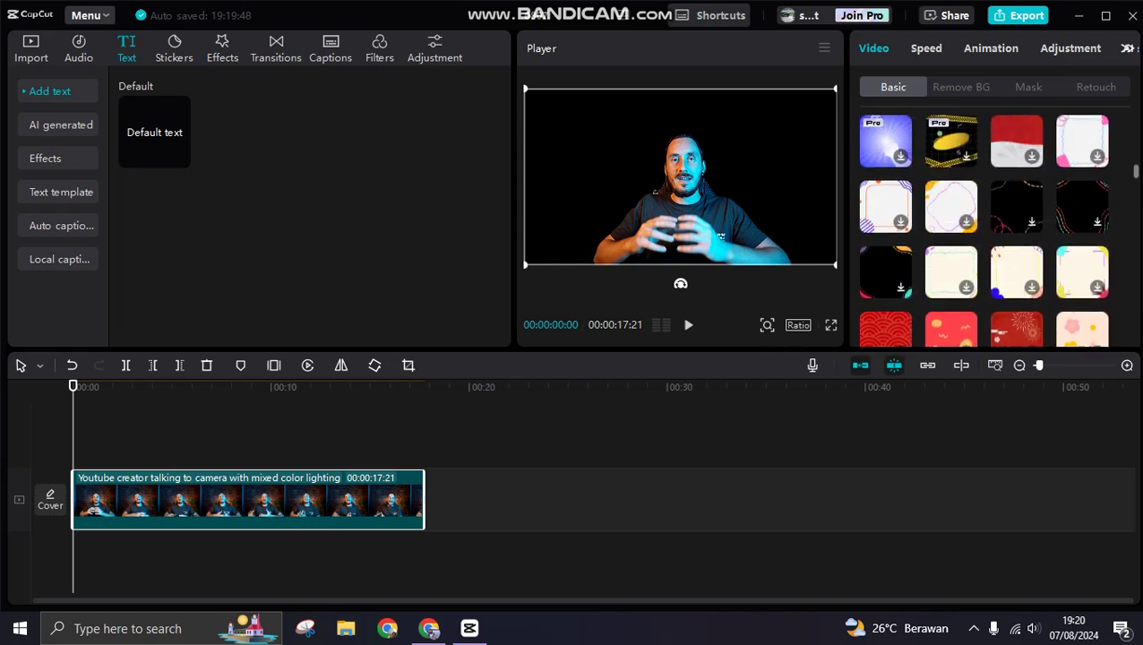
pyautogui.scroll(4, 983, 229)
pyautogui.click(1015, 272)
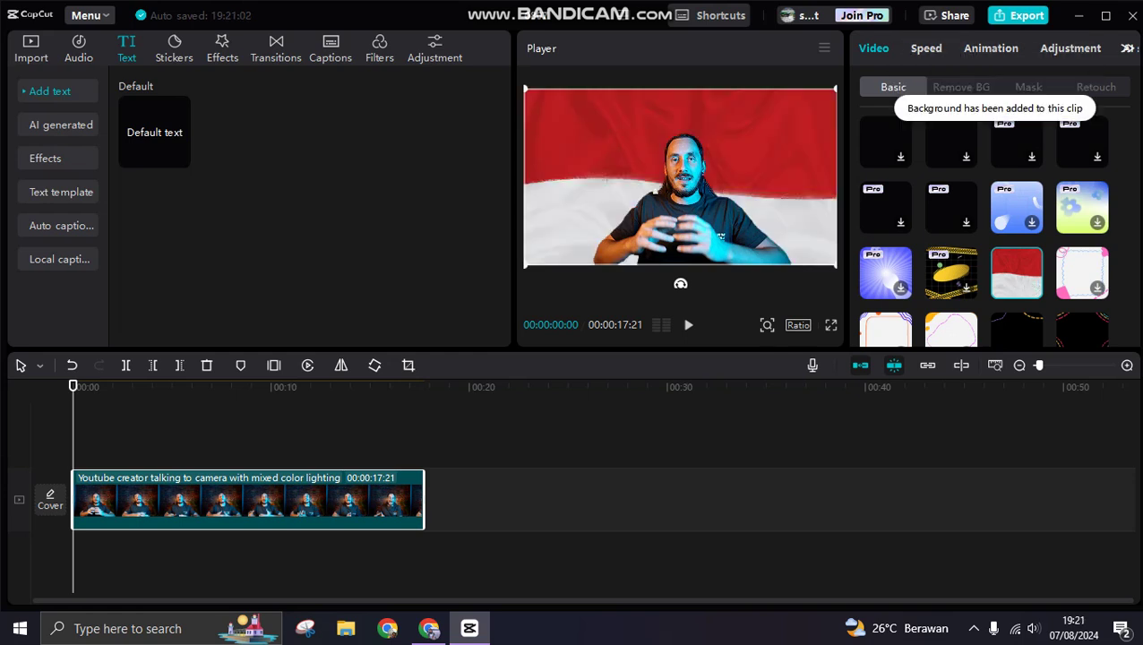
pyautogui.press('space')
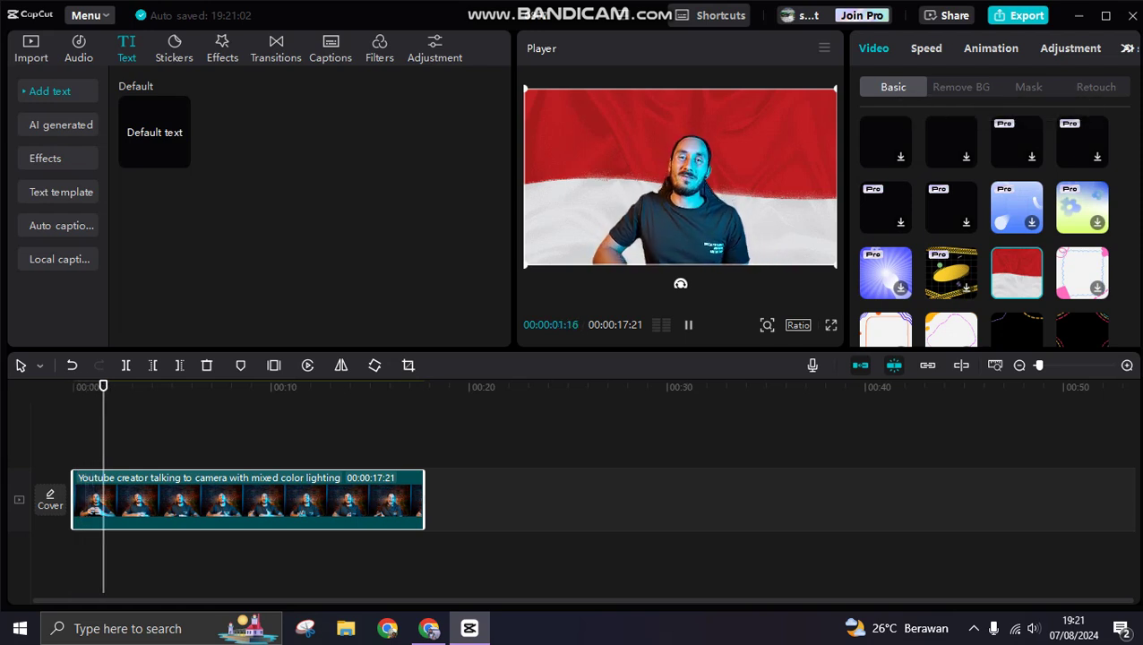
pyautogui.press('space')
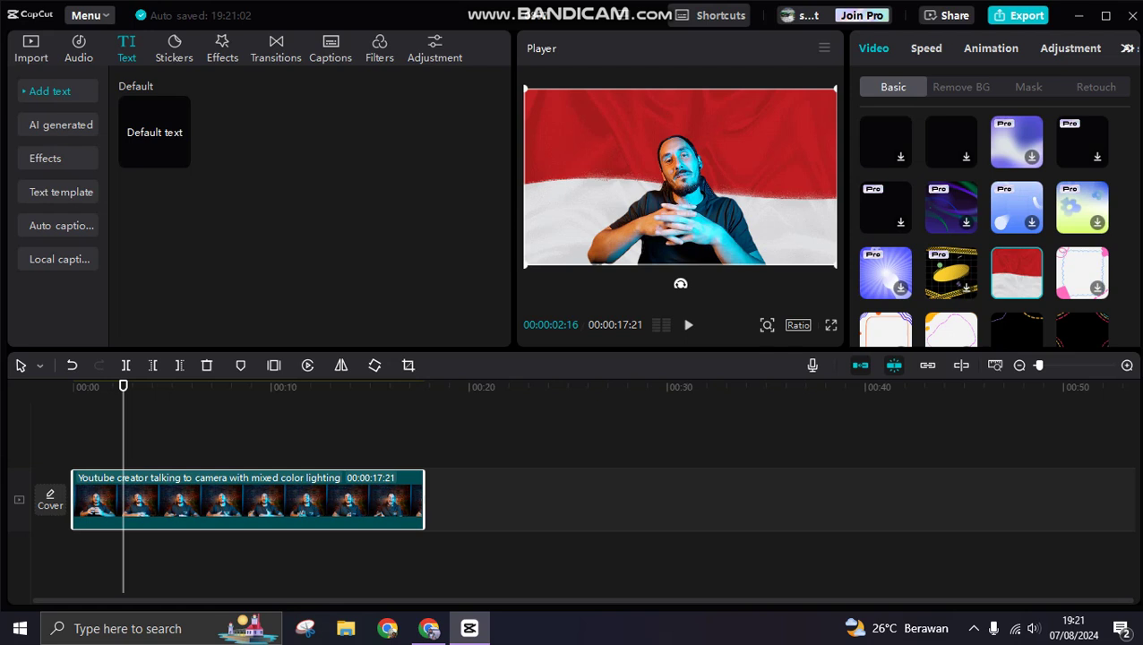
# Step: Replace the timeline clip with the stock green-screen Subscribe bar animation and move the playhead to about 00:00:01:20
pyautogui.click(206, 365)
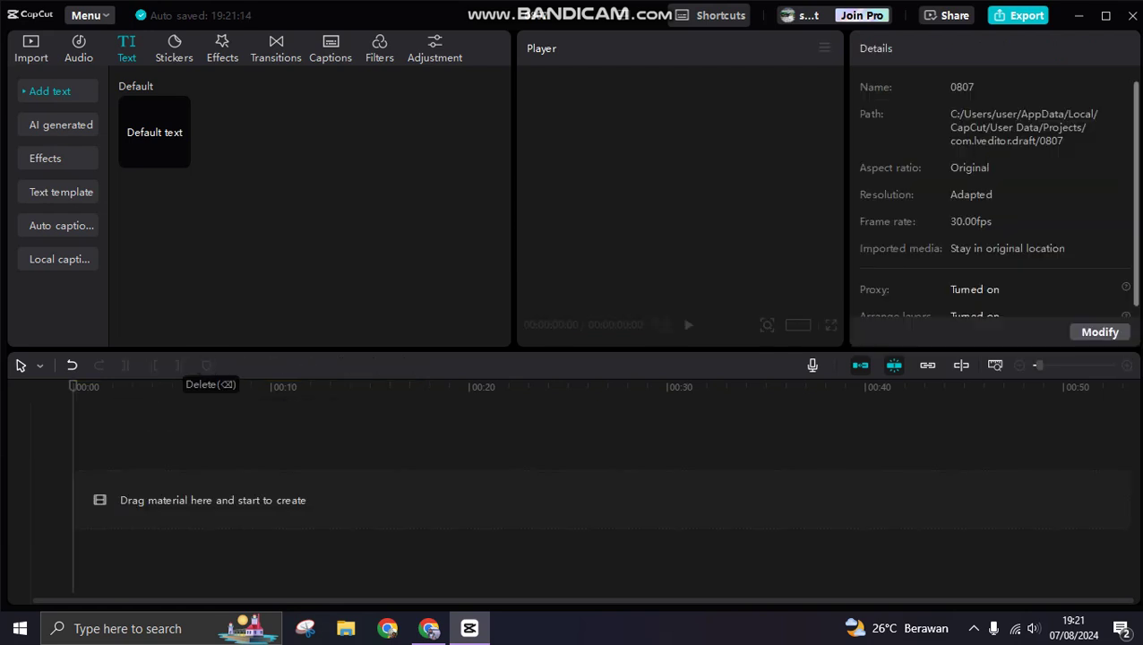
pyautogui.click(31, 49)
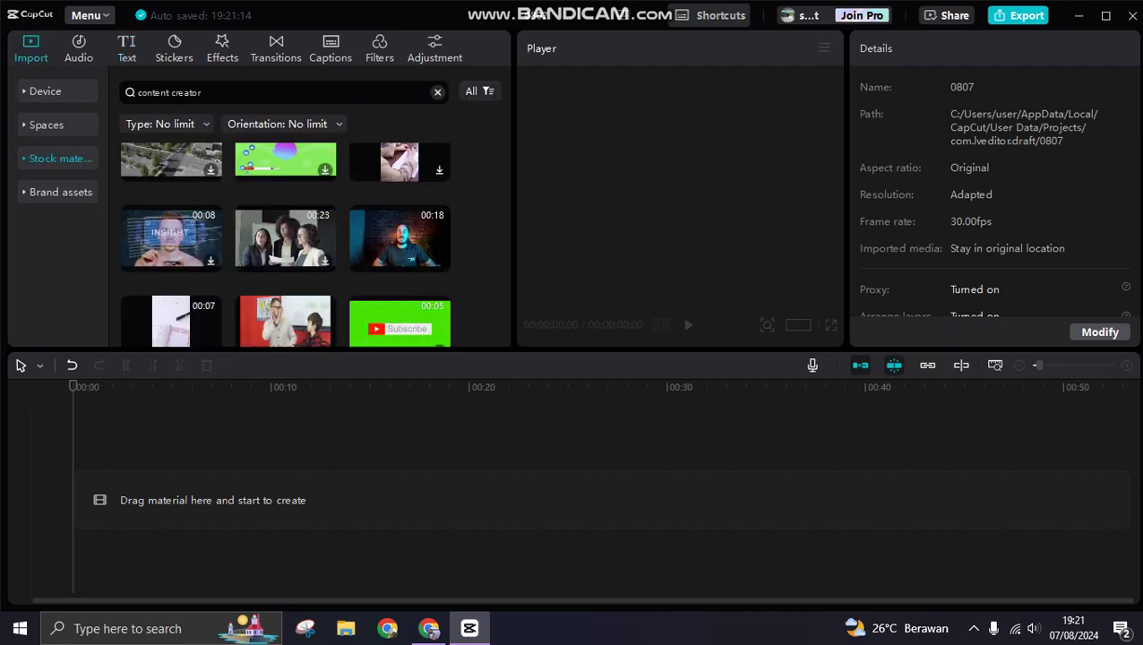
pyautogui.scroll(-1, 394, 259)
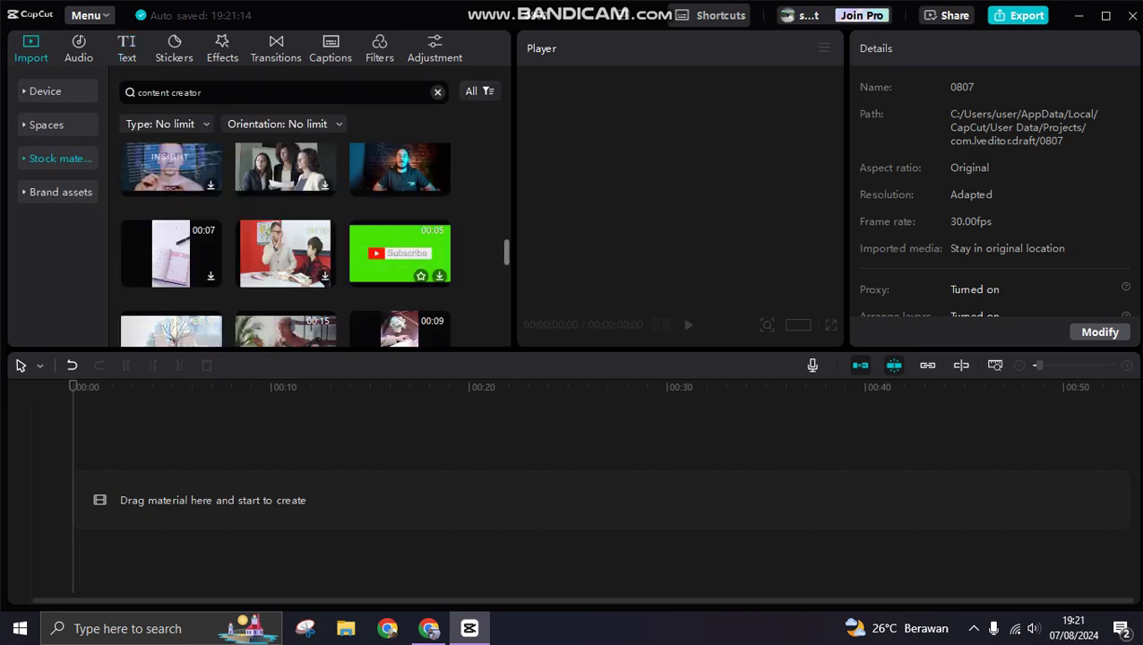
pyautogui.click(439, 276)
pyautogui.click(439, 276)
pyautogui.moveTo(73, 386); pyautogui.dragTo(193, 386)
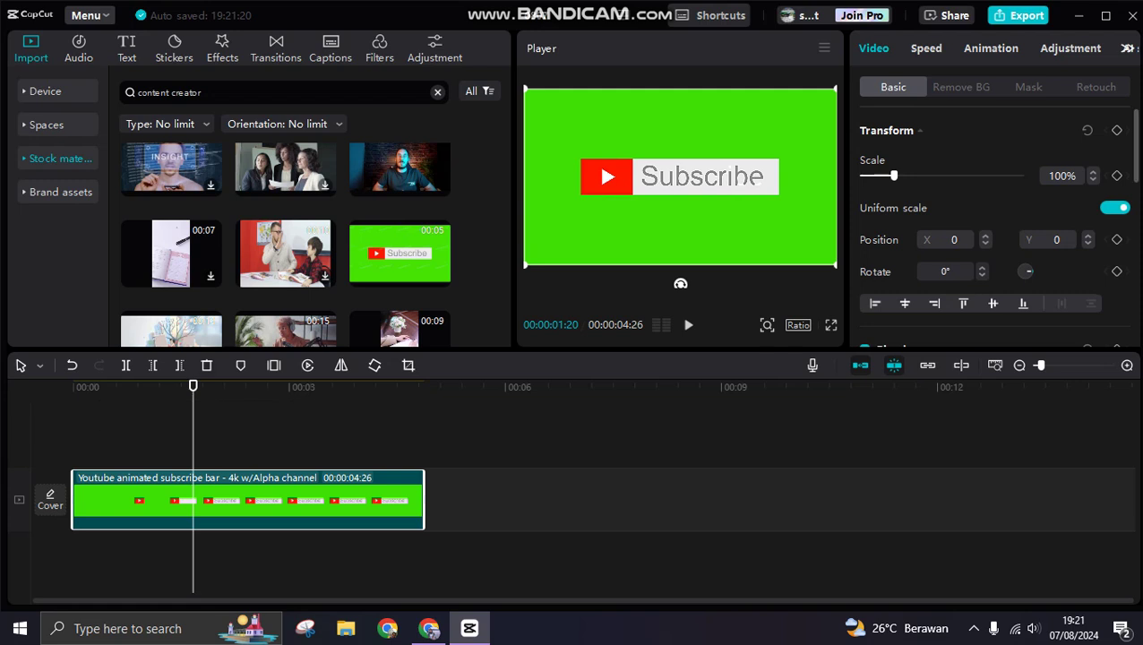
# Step: Enable Chroma key on the Subscribe clip and pick its green background as the color to remove
pyautogui.click(960, 87)
pyautogui.scroll(-5, 994, 233)
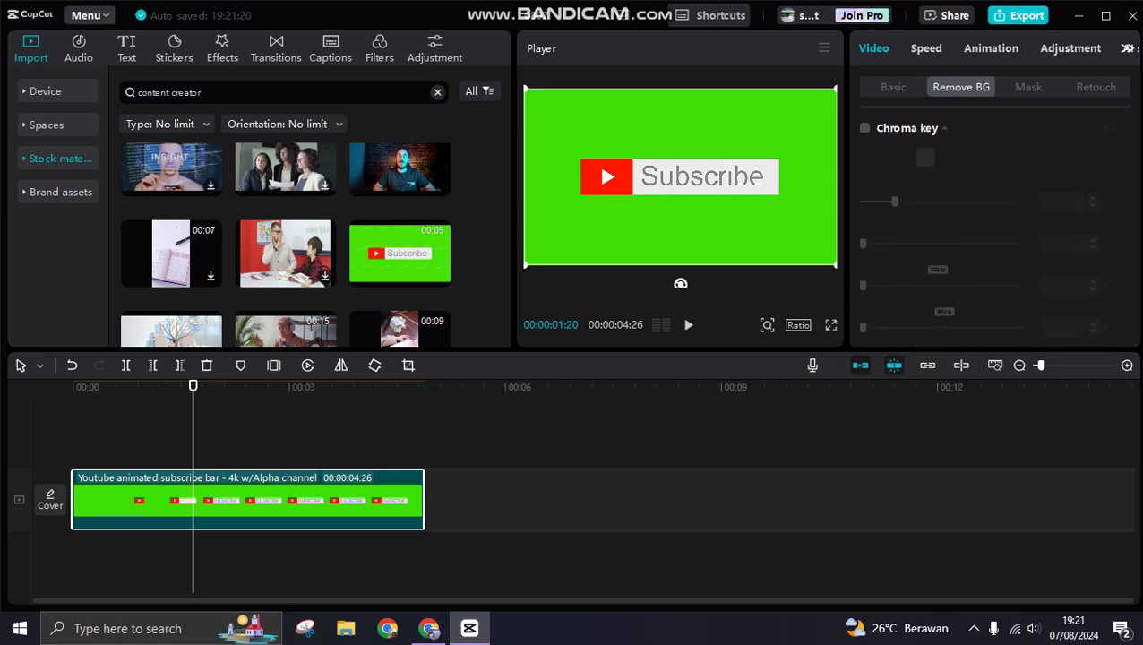
pyautogui.click(864, 128)
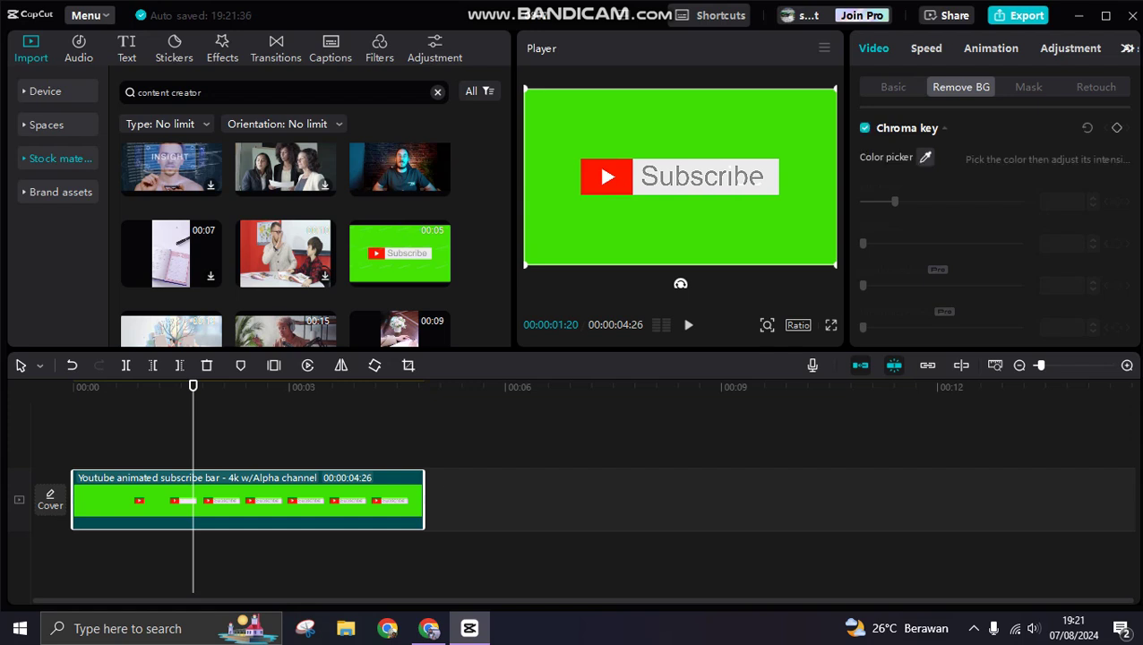
pyautogui.click(925, 157)
pyautogui.click(925, 156)
pyautogui.click(663, 120)
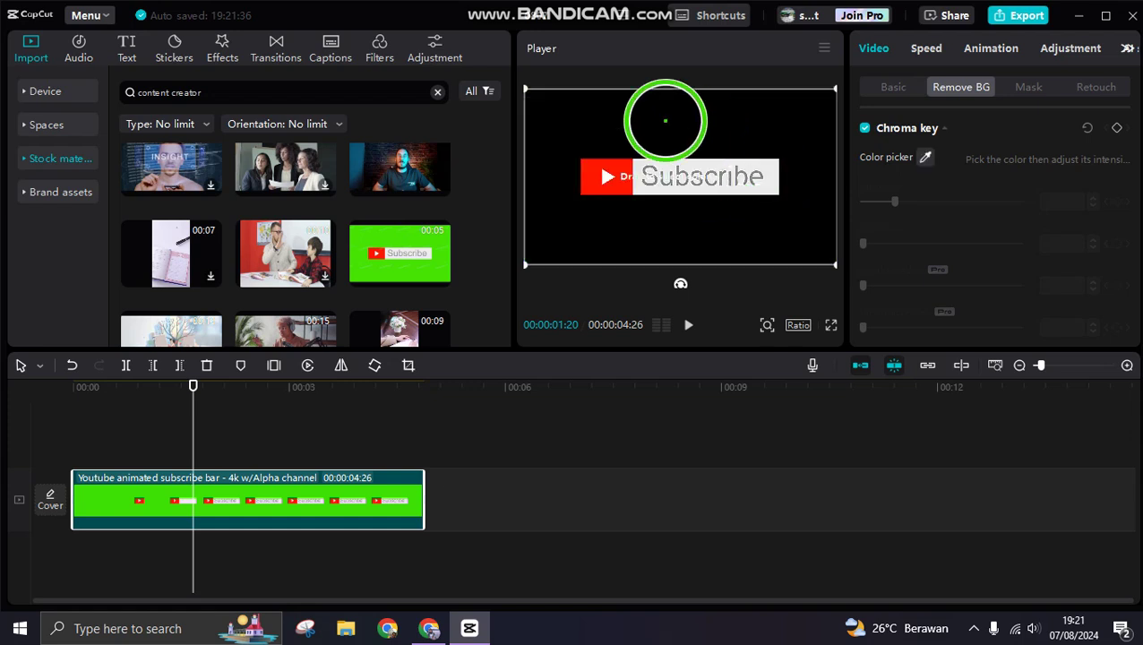
pyautogui.click(613, 124)
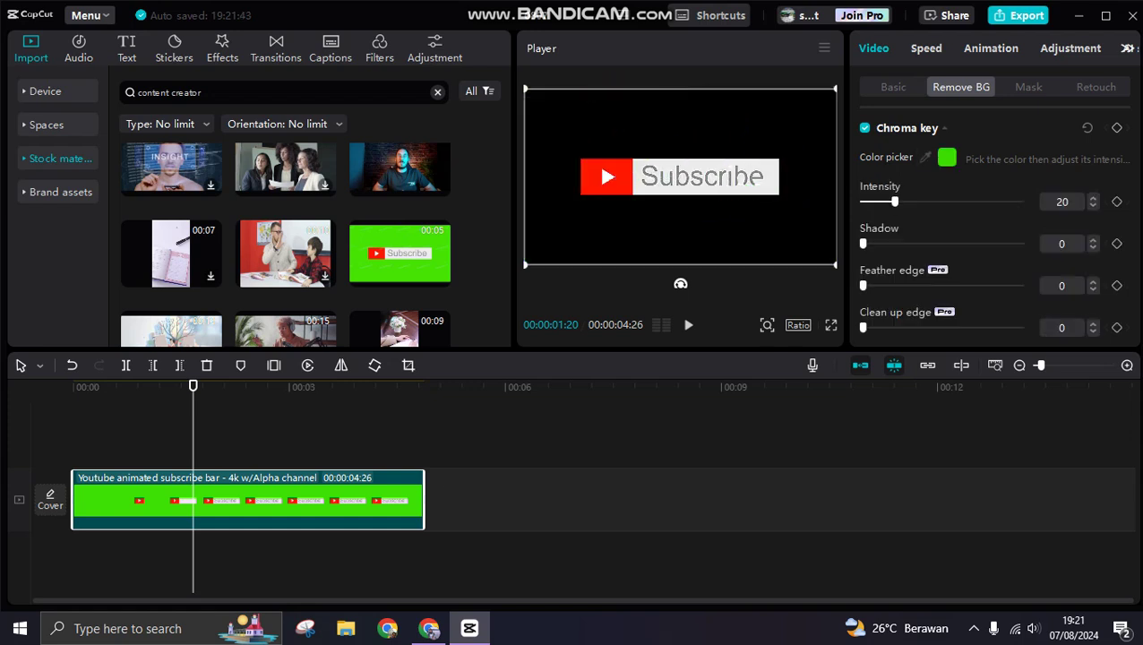
# Step: Set the chroma key intensity to 47 and shadow to 53, and play the keyed clip to its end
pyautogui.moveTo(893, 202); pyautogui.dragTo(910, 202)
pyautogui.moveTo(862, 244); pyautogui.dragTo(946, 243)
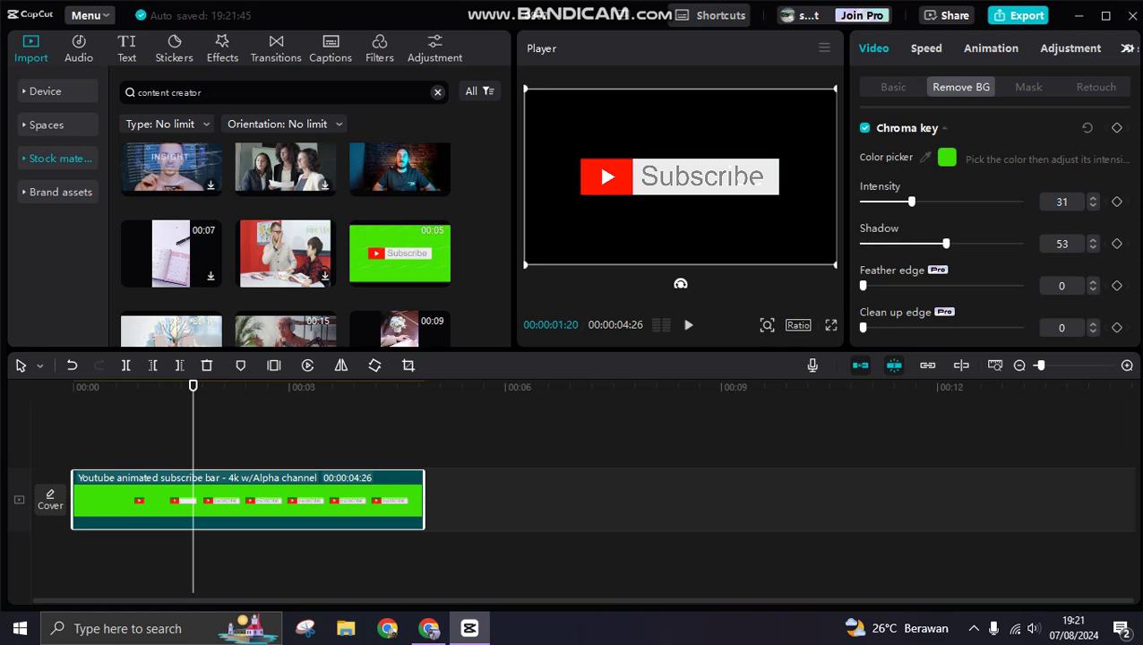
pyautogui.moveTo(910, 202); pyautogui.dragTo(937, 201)
pyautogui.press('space')
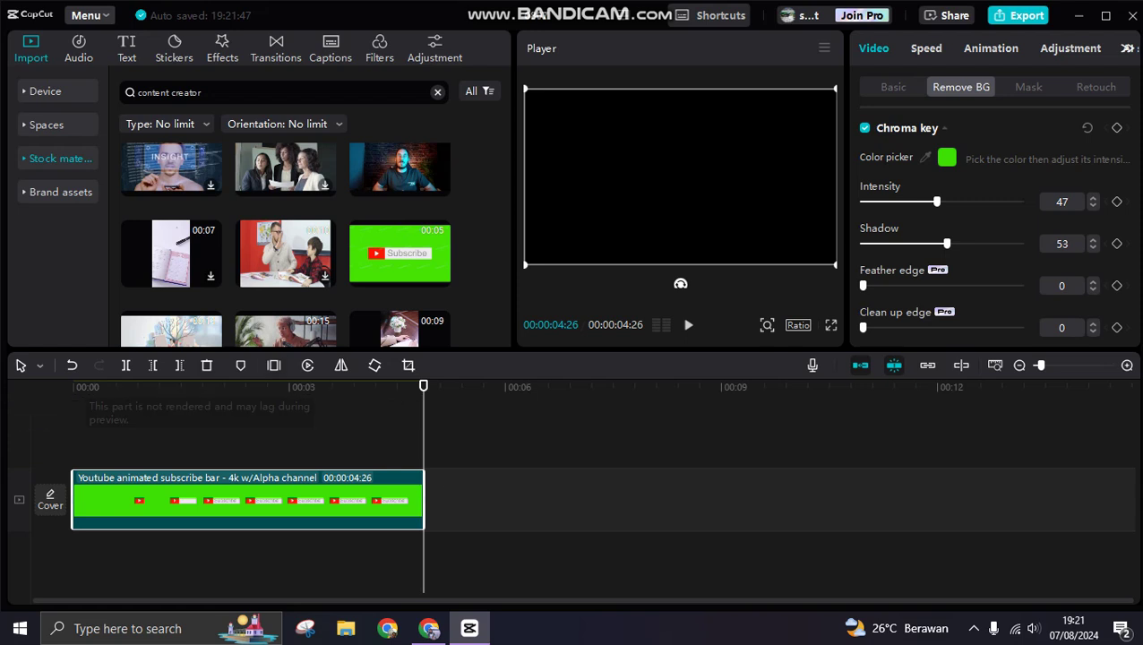
# Step: Replace the Subscribe clip on the timeline with the 18-second stock clip of the creator talking to camera
pyautogui.click(206, 365)
pyautogui.scroll(1, 400, 240)
pyautogui.click(439, 261)
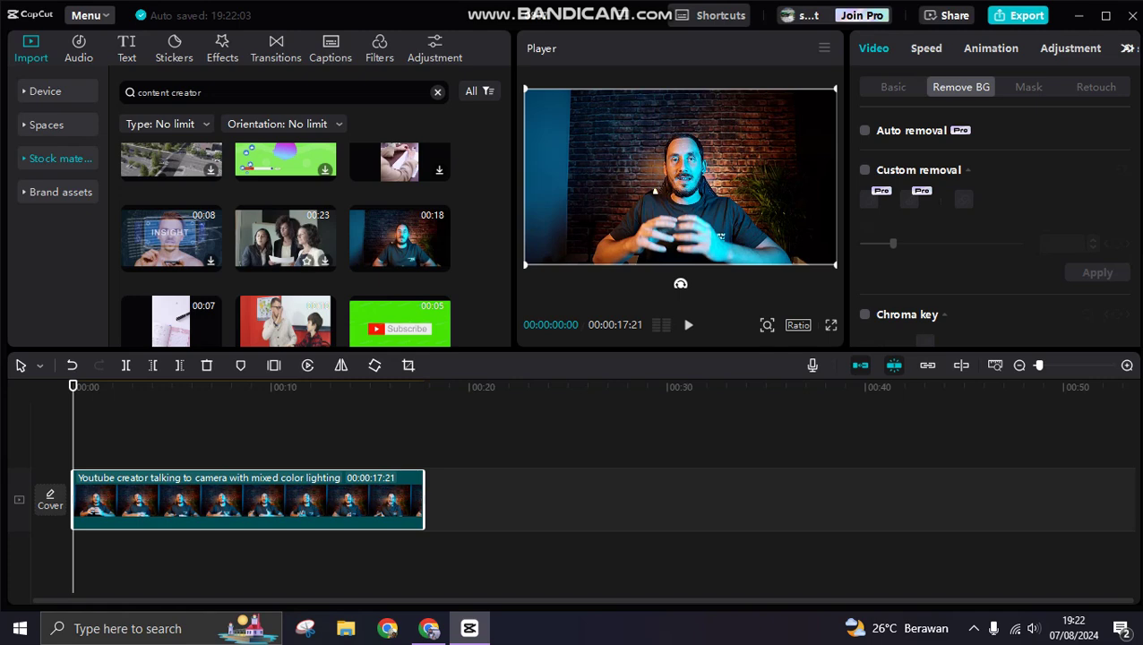
# Step: Duplicate the talking-to-camera clip onto a track directly above the original, starting at 00:00
pyautogui.rightClick(306, 501)
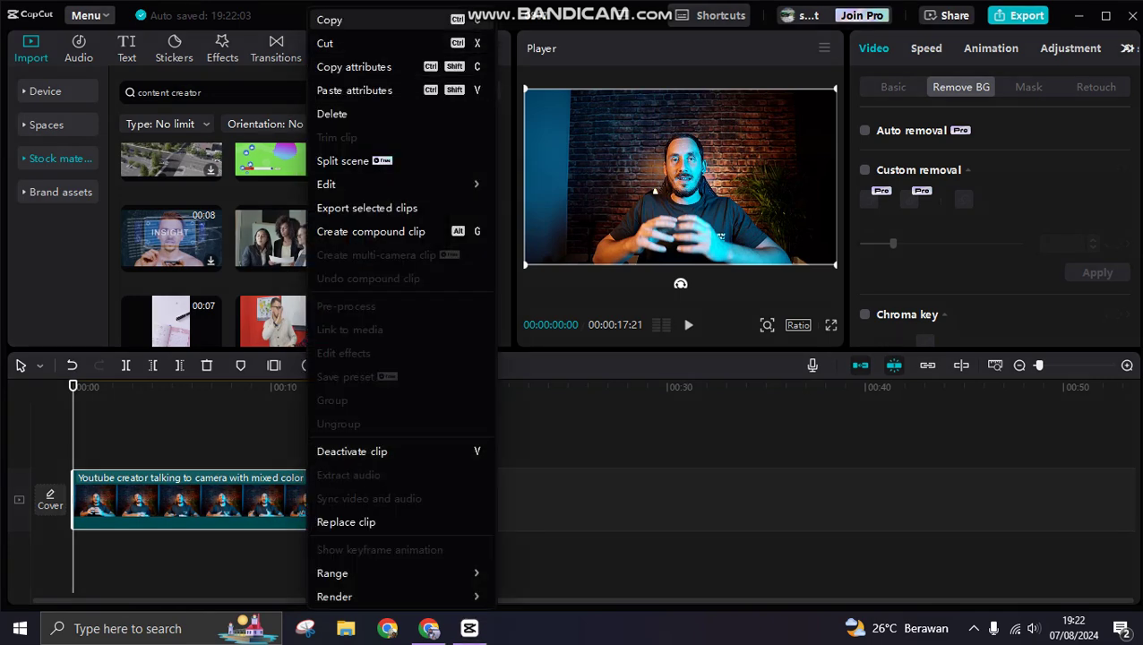
pyautogui.click(333, 20)
pyautogui.rightClick(127, 457)
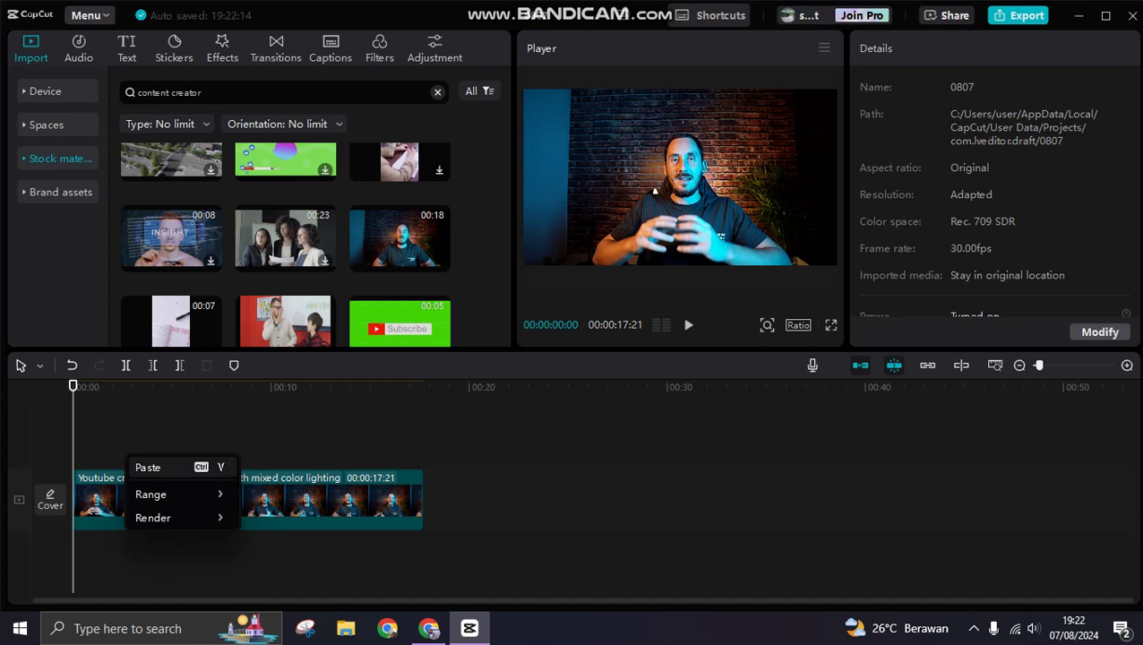
pyautogui.click(144, 467)
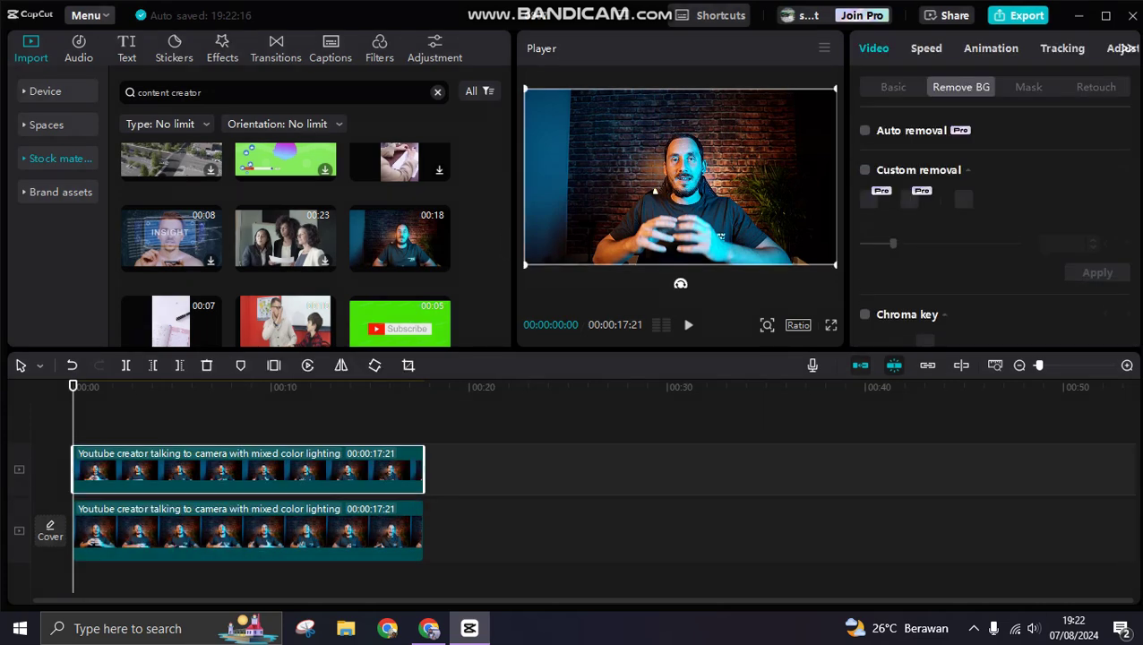
# Step: Apply the Blur video effect to the lower clip and remove the upper clip's background with Auto removal
pyautogui.click(222, 48)
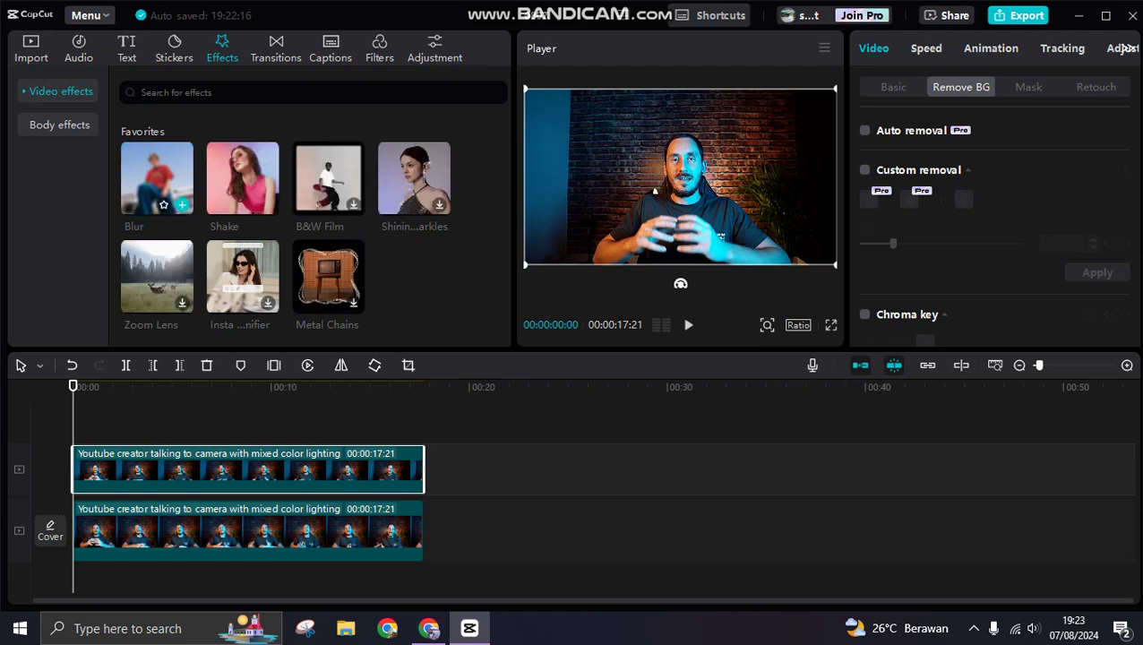
pyautogui.moveTo(157, 179); pyautogui.dragTo(179, 533)
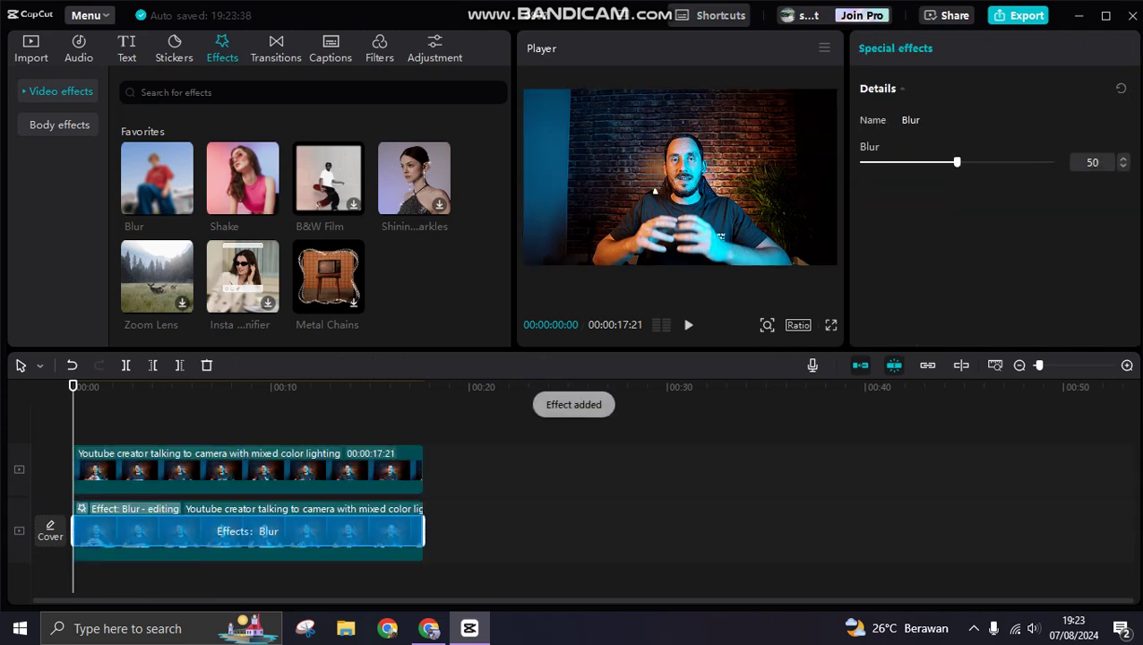
pyautogui.click(211, 475)
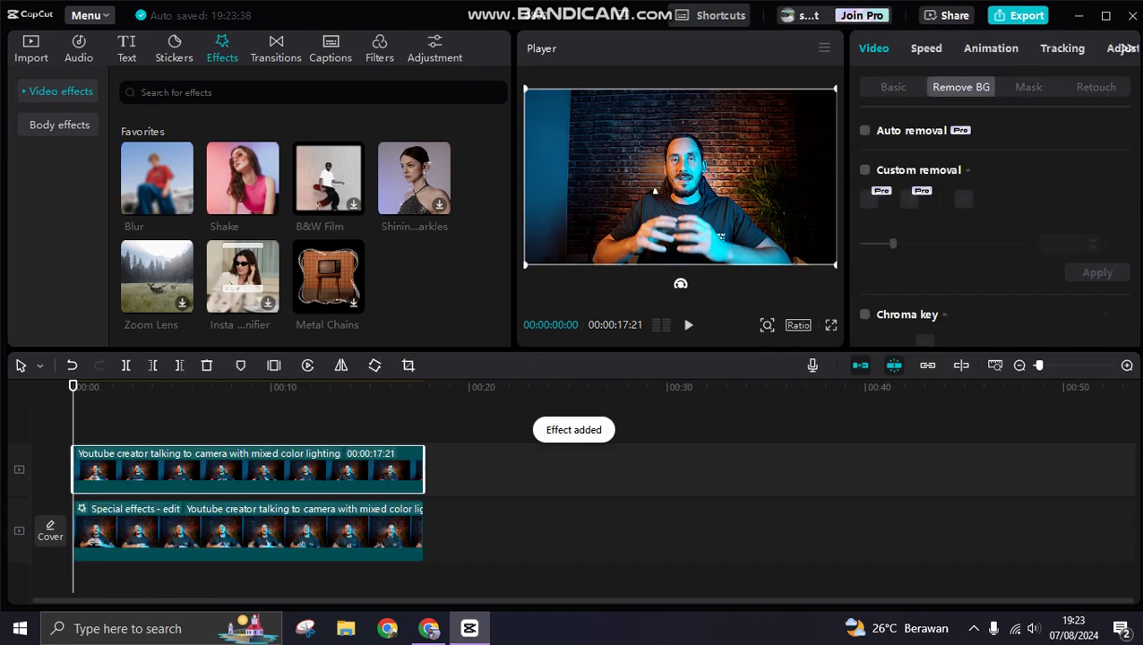
pyautogui.click(864, 130)
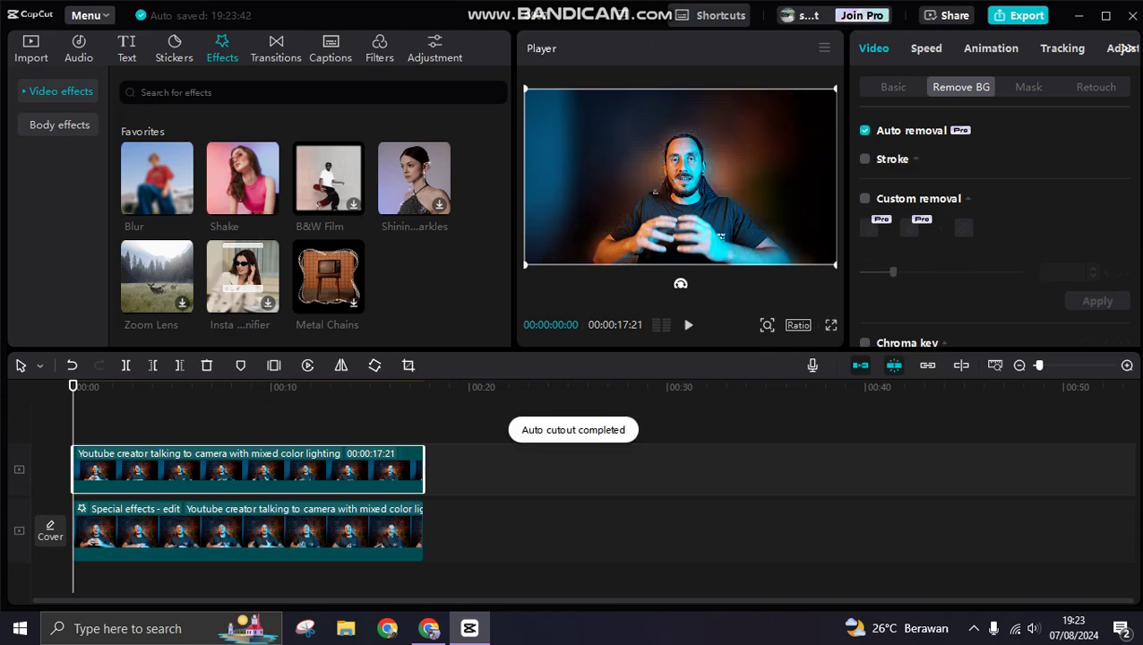
# Step: Set the lower clip's Blur effect strength to 8 and play back about seven seconds of the blurred background
pyautogui.click(235, 533)
pyautogui.rightClick(234, 534)
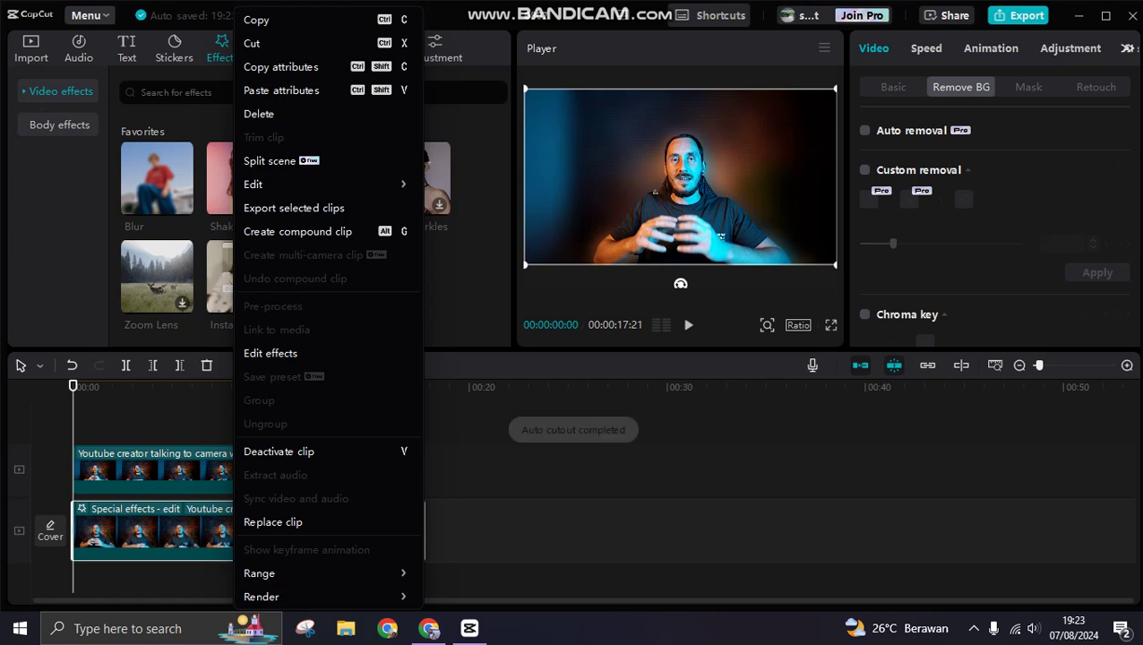
pyautogui.click(272, 353)
pyautogui.moveTo(957, 162); pyautogui.dragTo(876, 162)
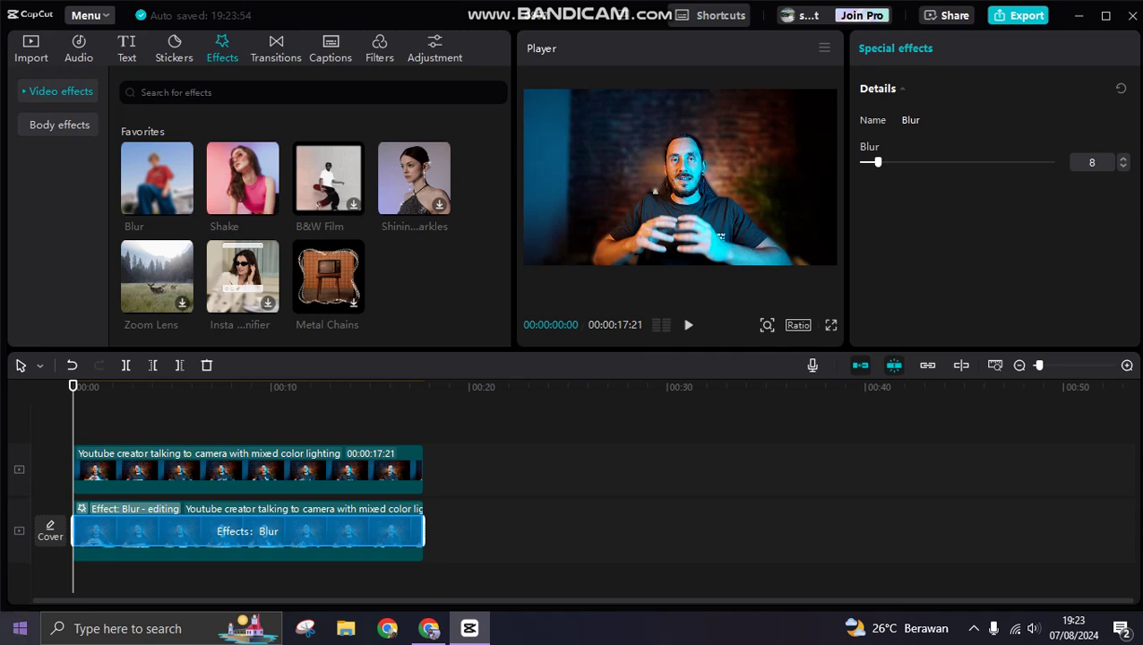
pyautogui.press('space')
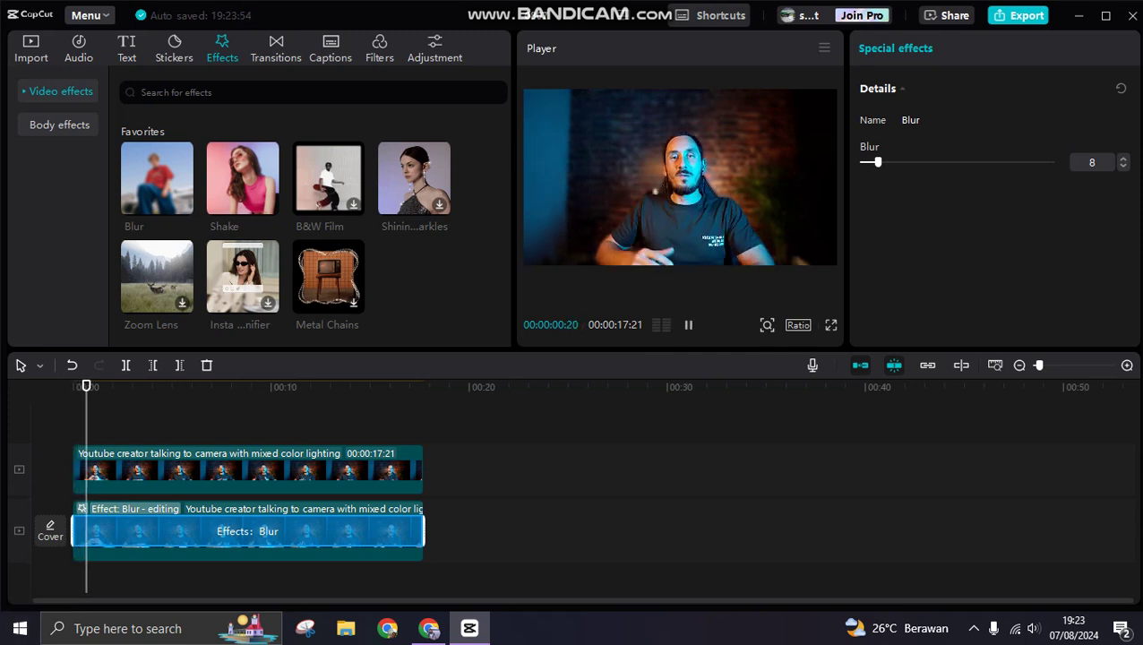
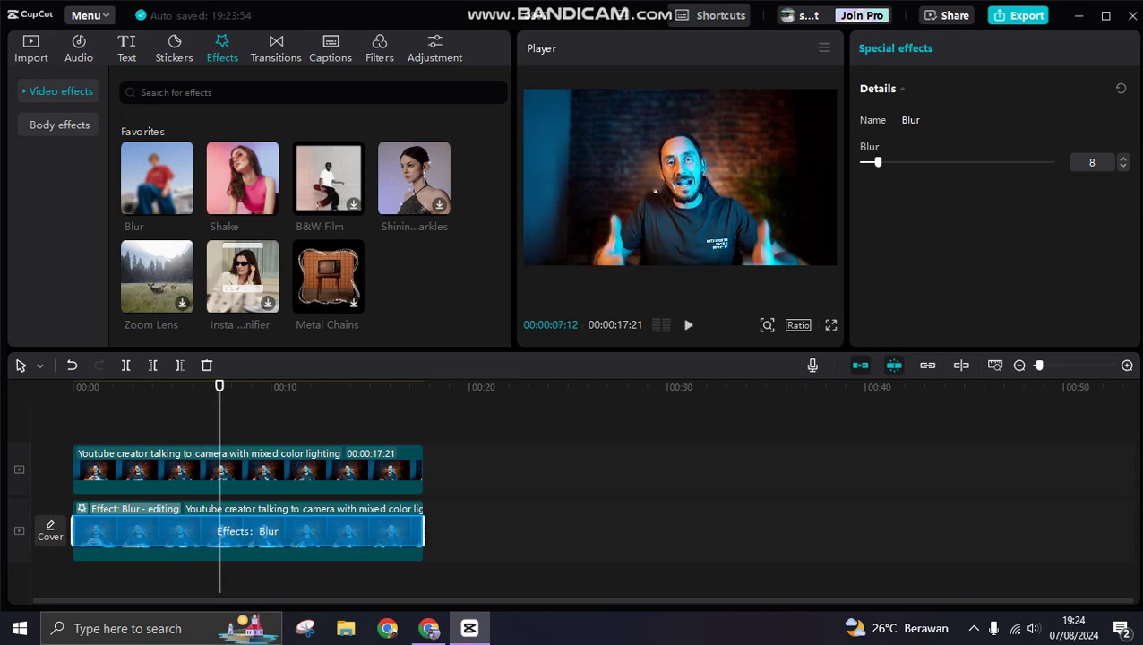
# Step: Remove the Blur effect from the lower clip and turn off Auto removal on the upper clip
pyautogui.click(212, 468)
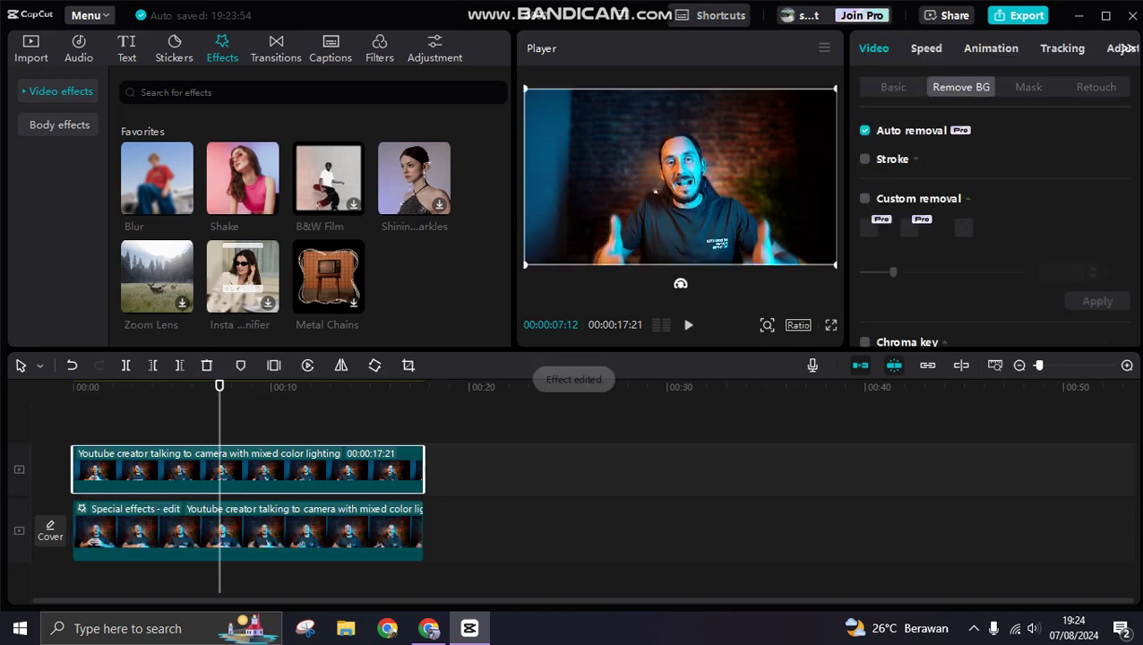
pyautogui.click(488, 506)
pyautogui.rightClick(332, 530)
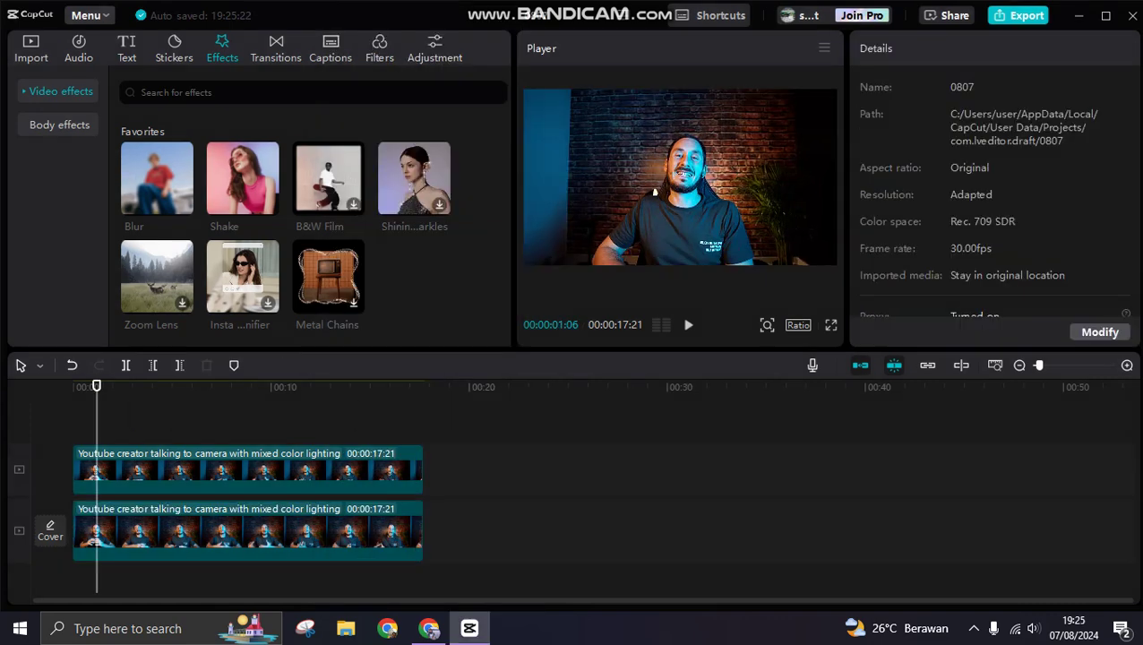
# Step: Return the playhead to the start and apply the Blur video effect to the upper clip
pyautogui.click(231, 532)
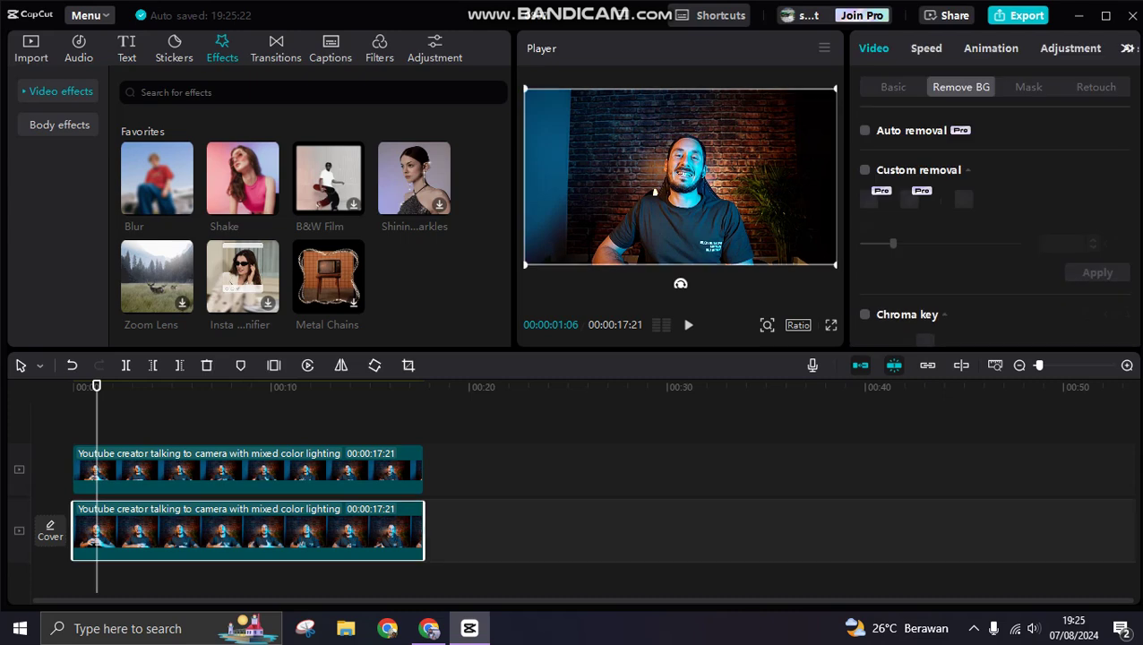
pyautogui.click(235, 471)
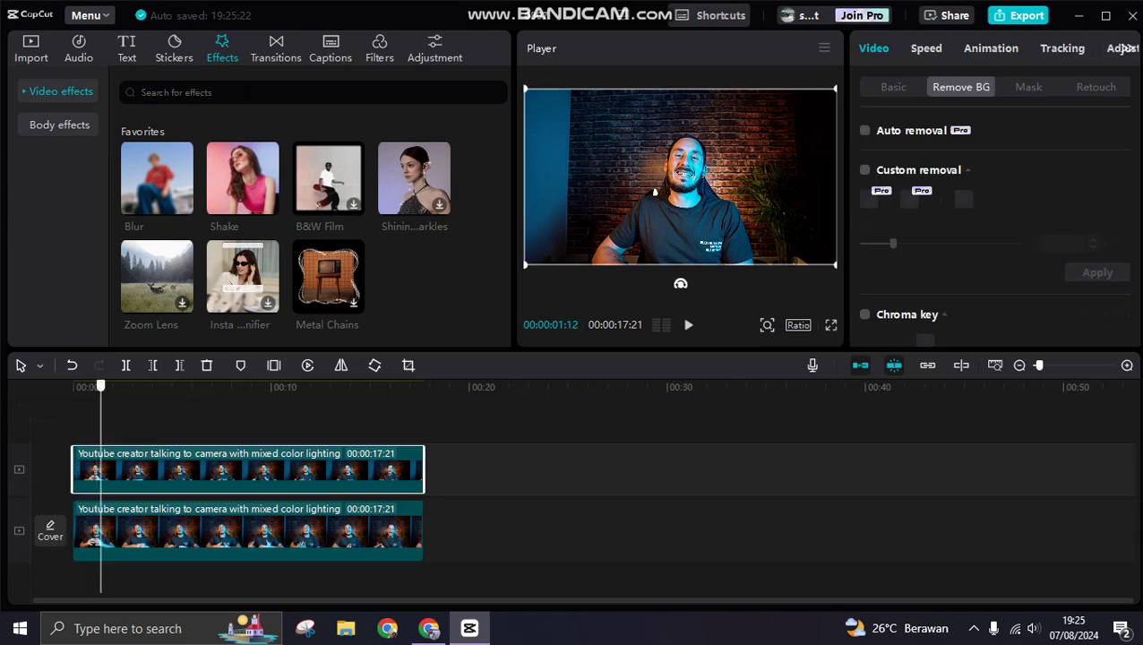
pyautogui.click(74, 387)
pyautogui.moveTo(170, 183)
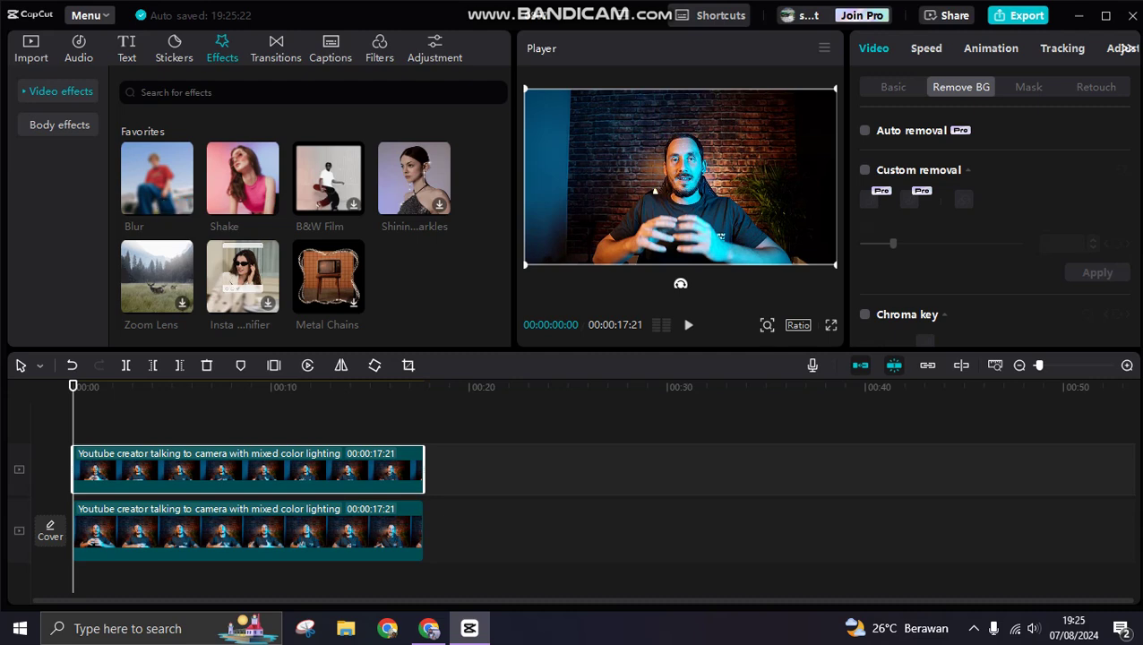
pyautogui.moveTo(170, 203); pyautogui.dragTo(163, 484)
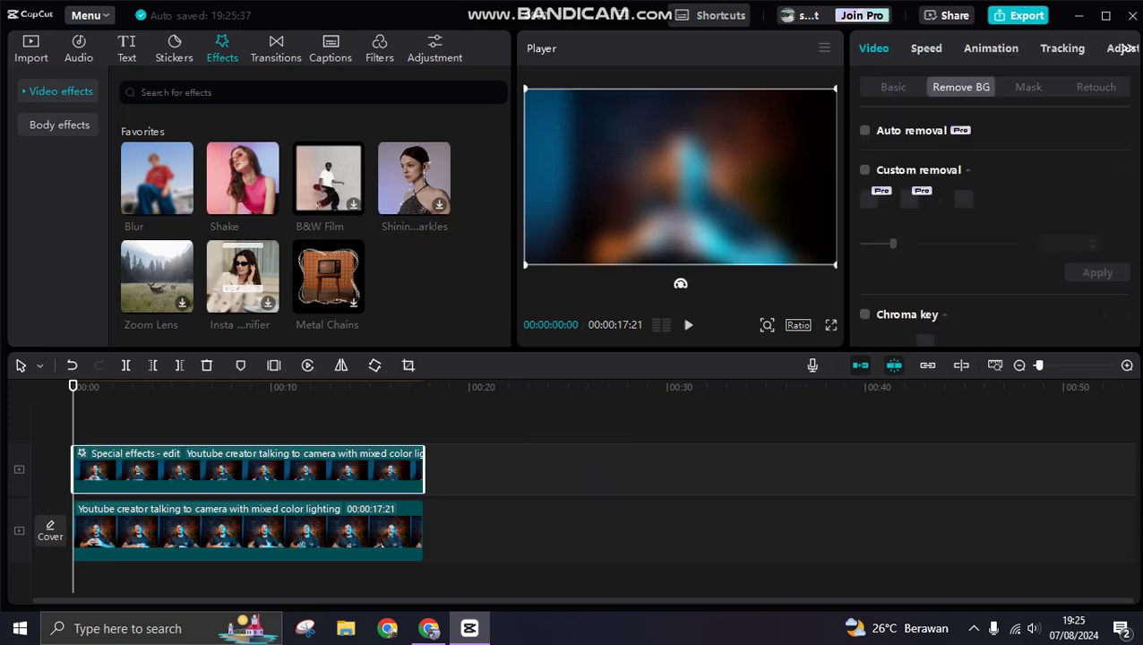
# Step: Add a Circle mask to the blurred upper clip and fit it over the man's face at position X 31, Y 57
pyautogui.click(1028, 87)
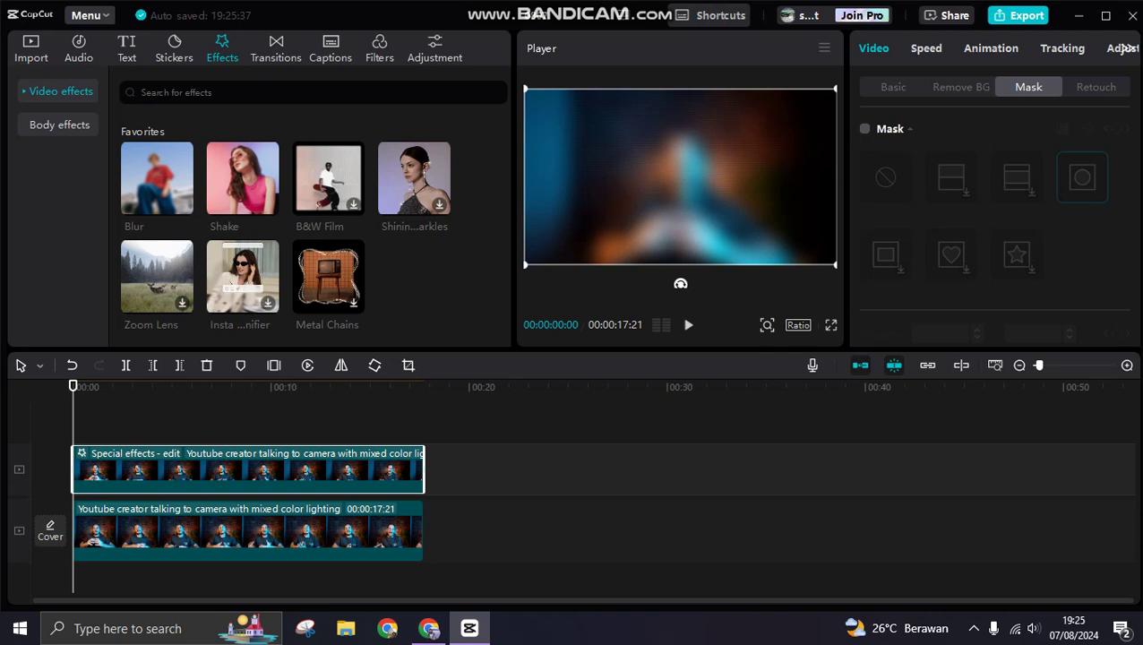
pyautogui.moveTo(73, 469); pyautogui.dragTo(95, 469)
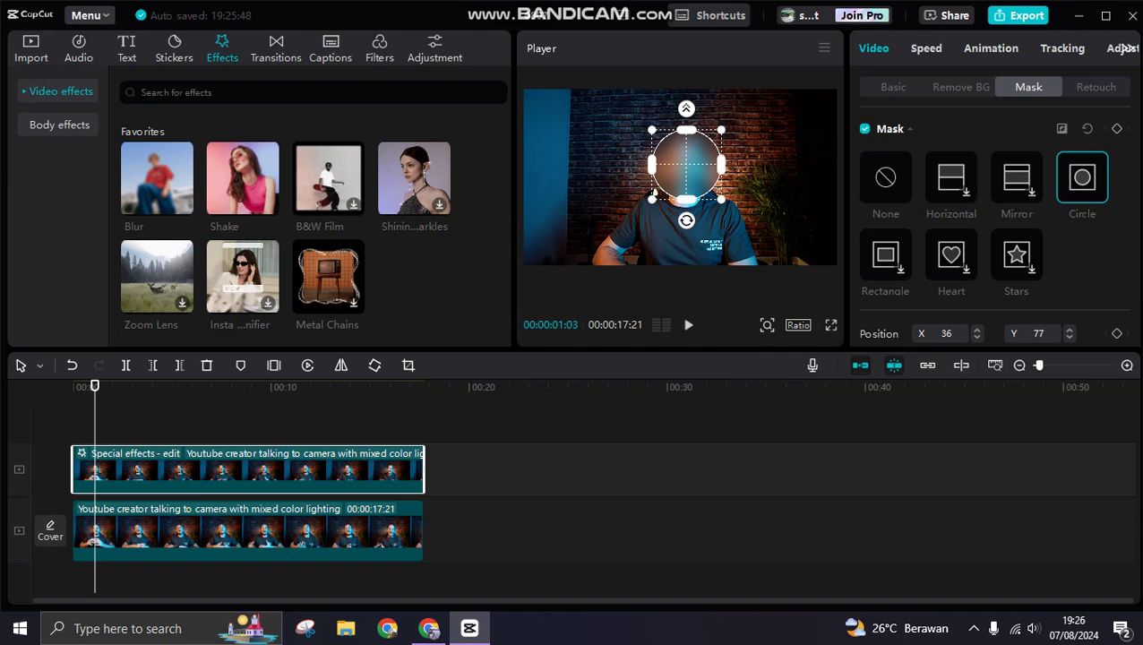
pyautogui.moveTo(653, 195); pyautogui.dragTo(655, 194)
pyautogui.press('Down')
pyautogui.press('Up')
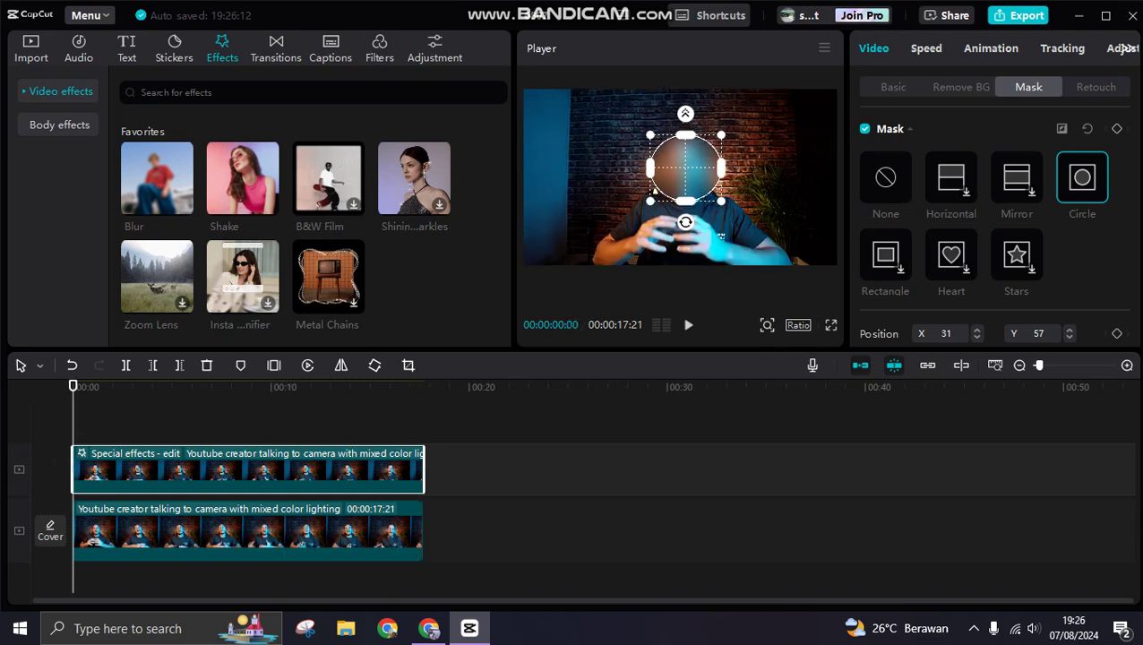
# Step: Play back several parts of the video to check that the circular blur covers the man's face
pyautogui.press('space')
pyautogui.press('space')
pyautogui.press('Down')
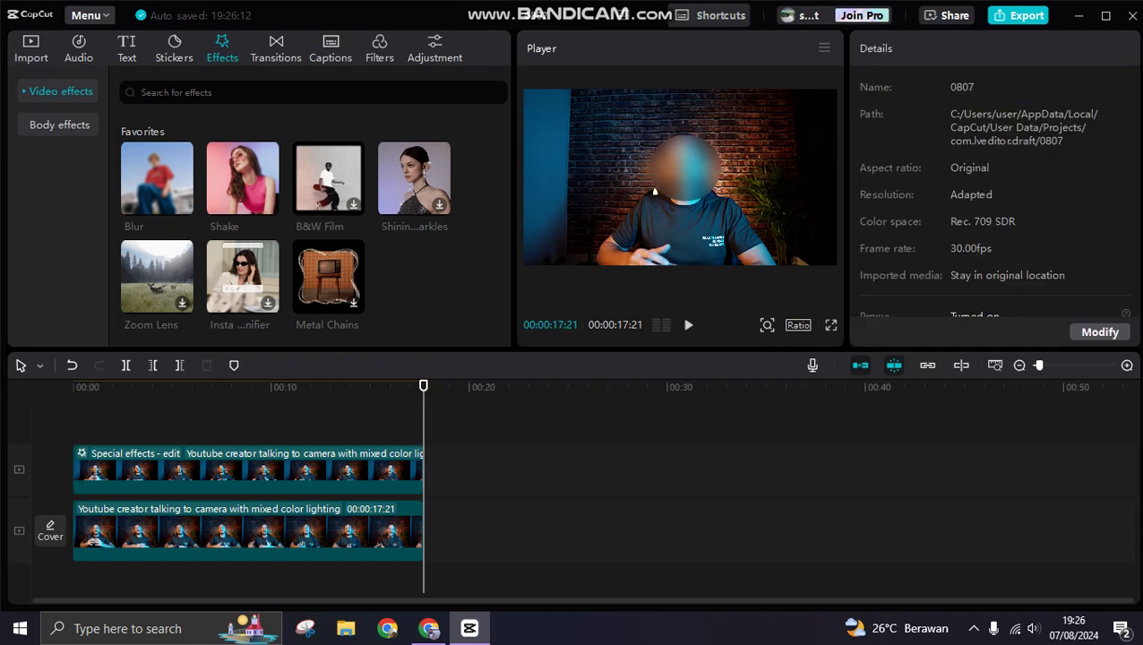
pyautogui.click(654, 191)
pyautogui.press('Up')
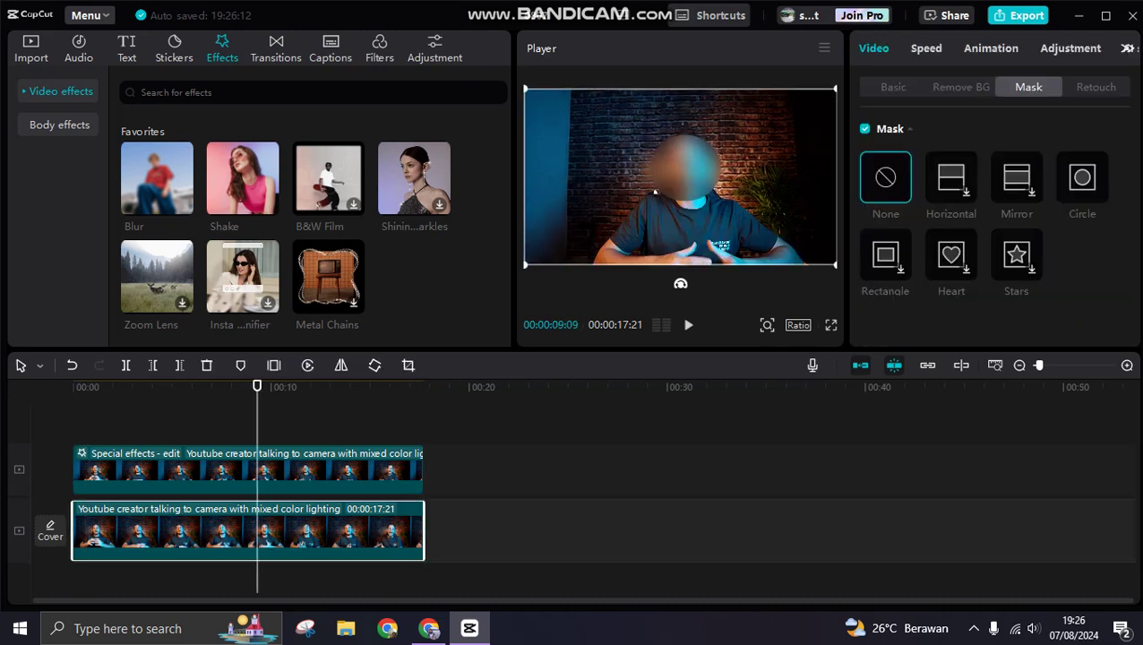
pyautogui.press('space')
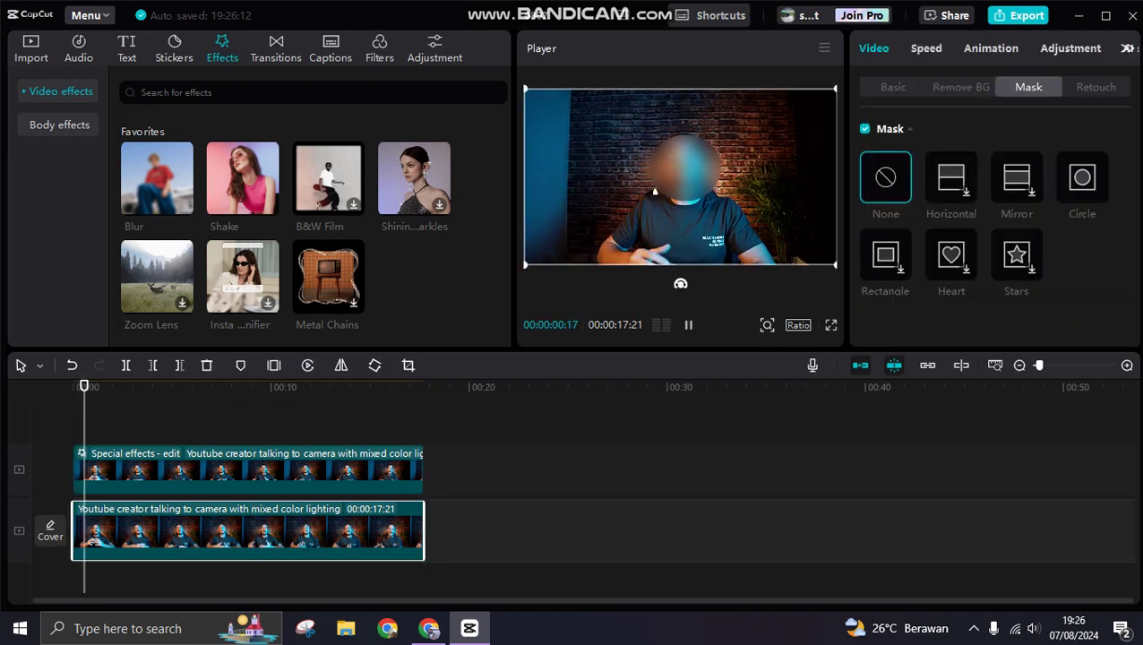
pyautogui.press('space')
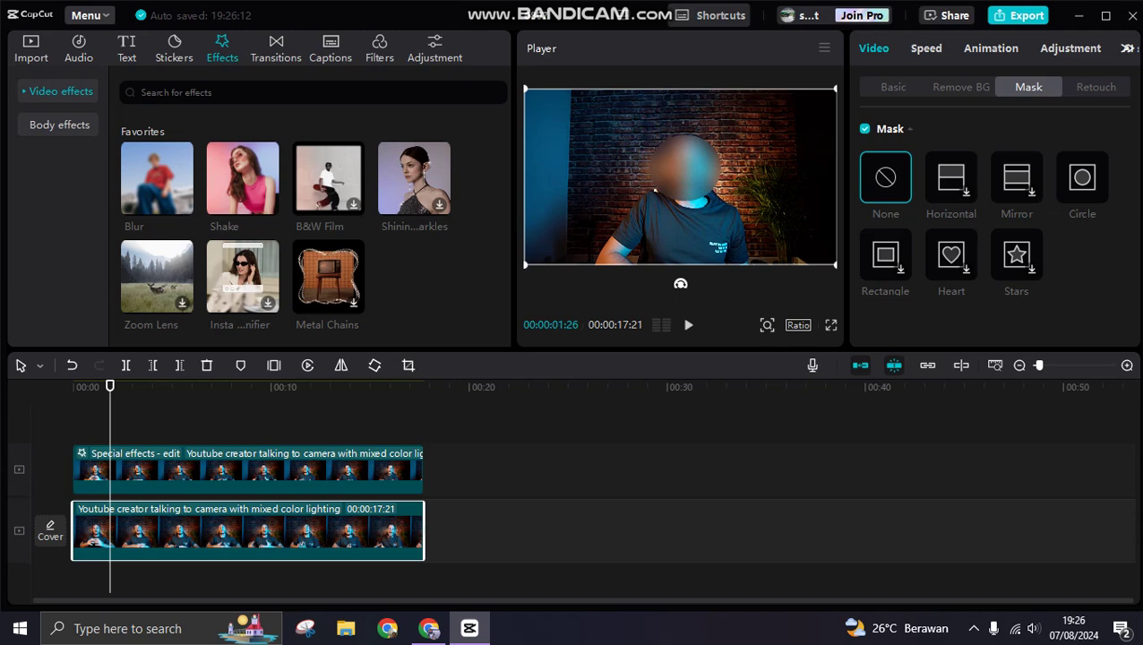
# Step: Delete both talking-to-camera clips so the timeline is empty
pyautogui.click(248, 470)
pyautogui.hotkey('ctrl', 'a')
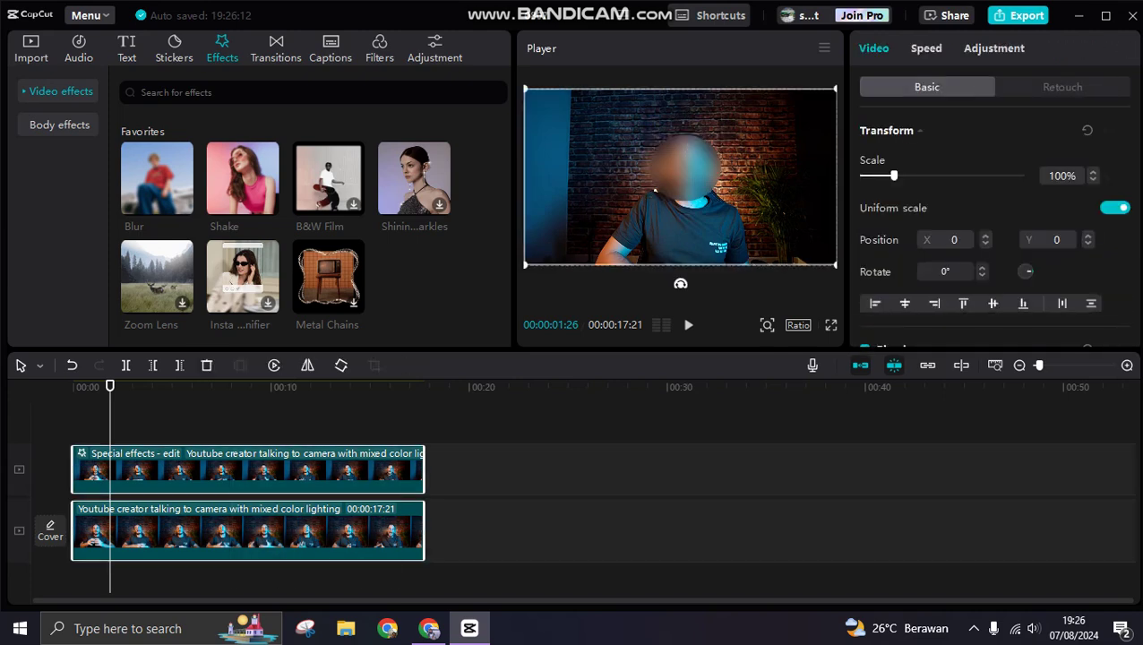
pyautogui.press('Delete')
# Step: Add the Mesa County Justice Center aerial stock clip to the empty timeline and return the playhead to the start
pyautogui.click(30, 48)
pyautogui.scroll(2, 285, 242)
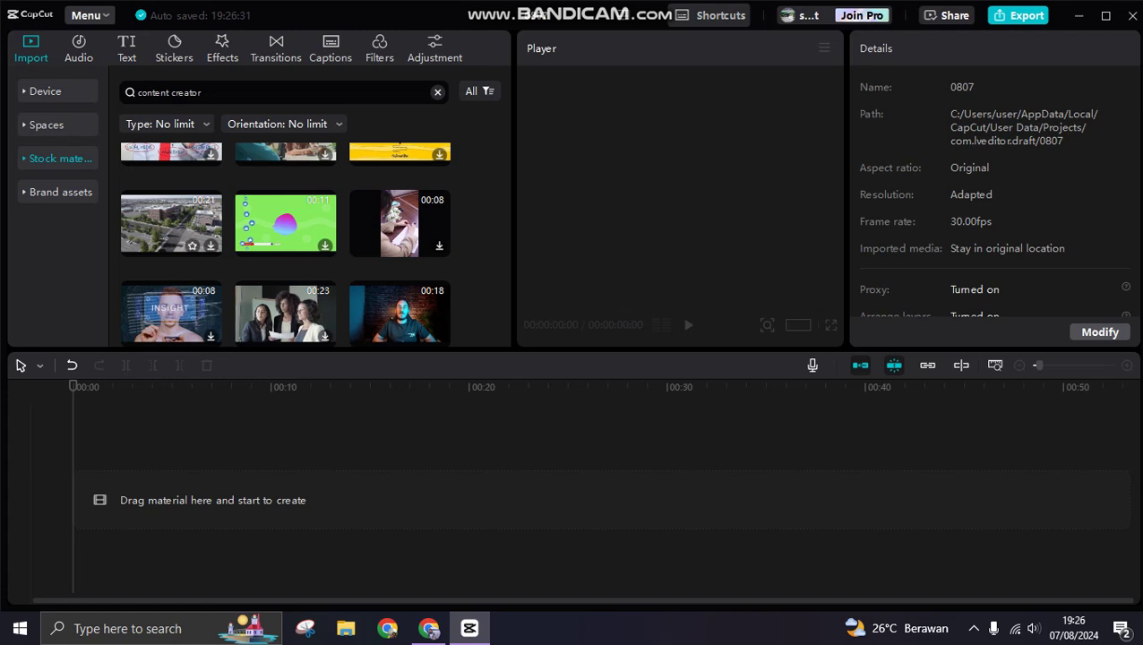
pyautogui.click(171, 223)
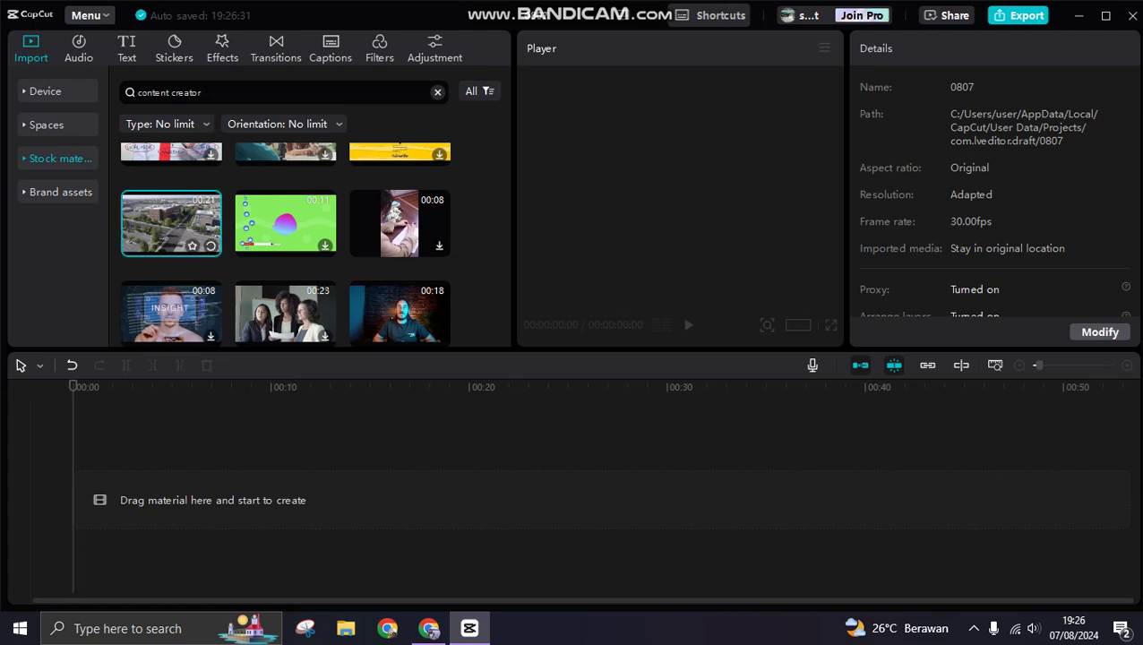
pyautogui.scroll(1, 171, 223)
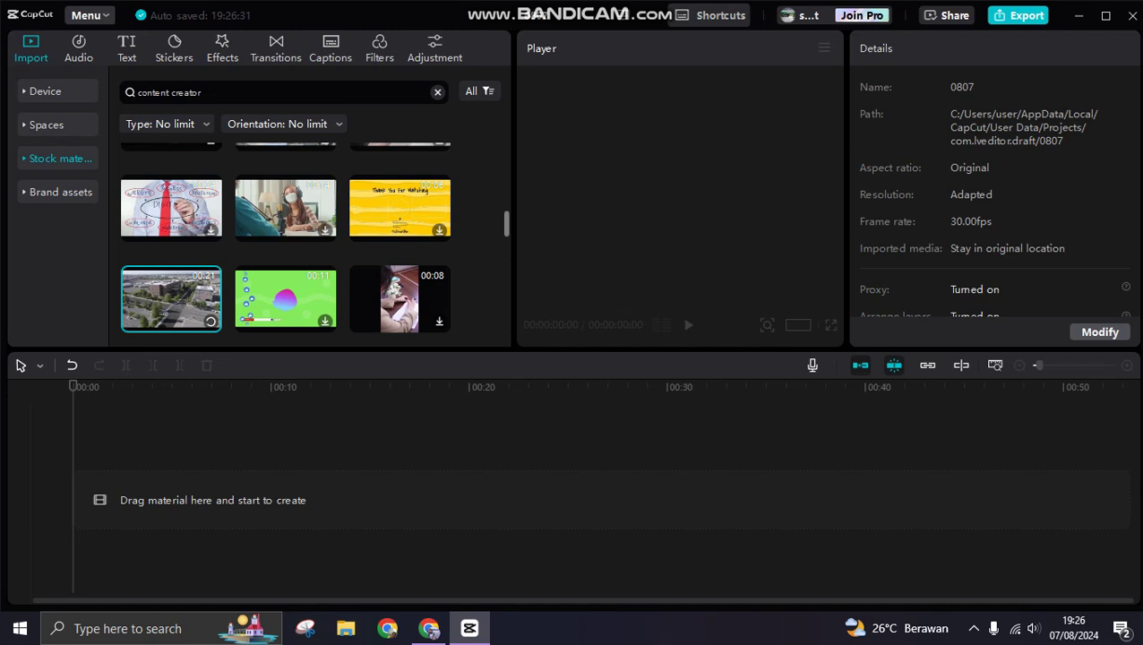
pyautogui.scroll(-1, 171, 223)
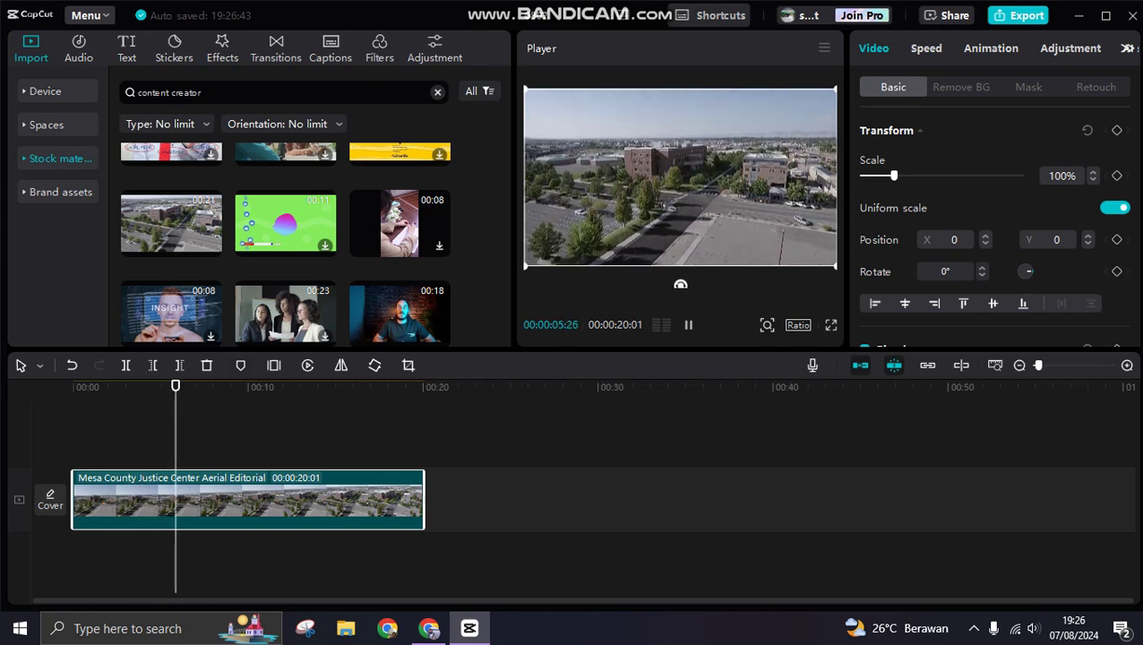
pyautogui.click(73, 387)
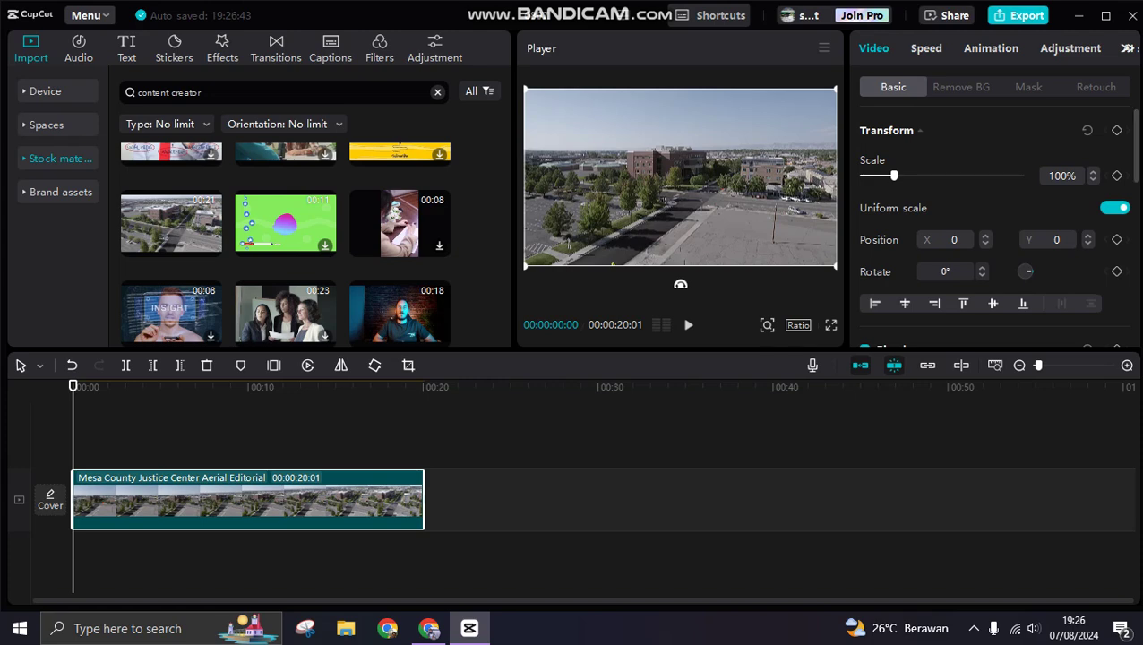
# Step: Try a 4.1x speed on the aerial clip, preview it, and undo the speed change
pyautogui.click(926, 48)
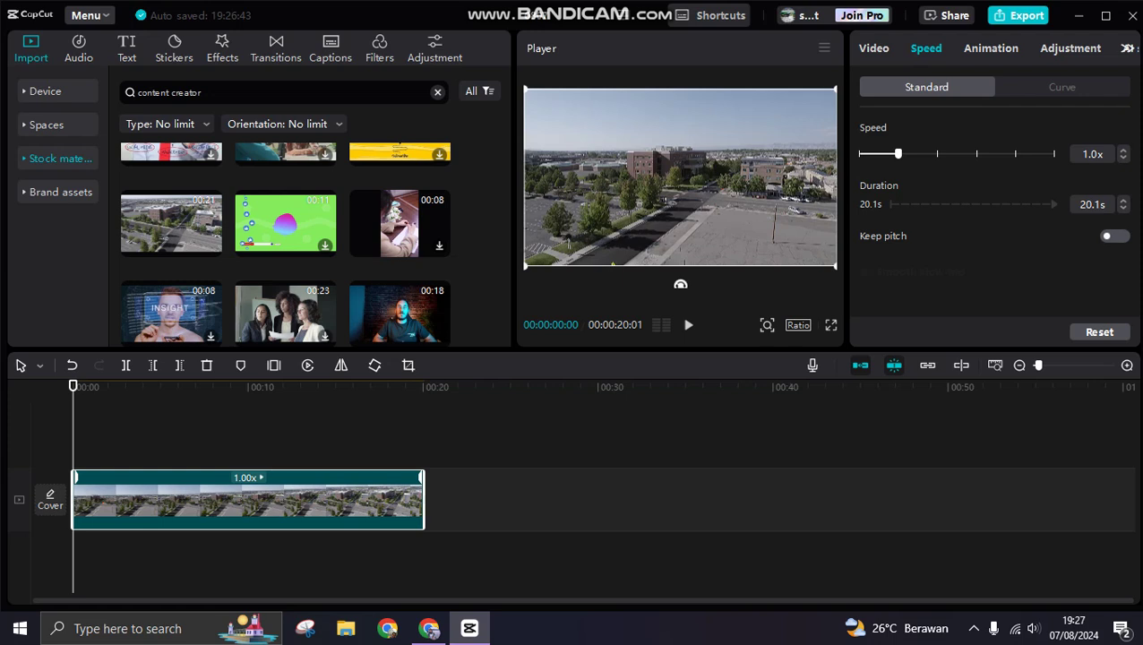
pyautogui.moveTo(897, 154); pyautogui.dragTo(964, 154)
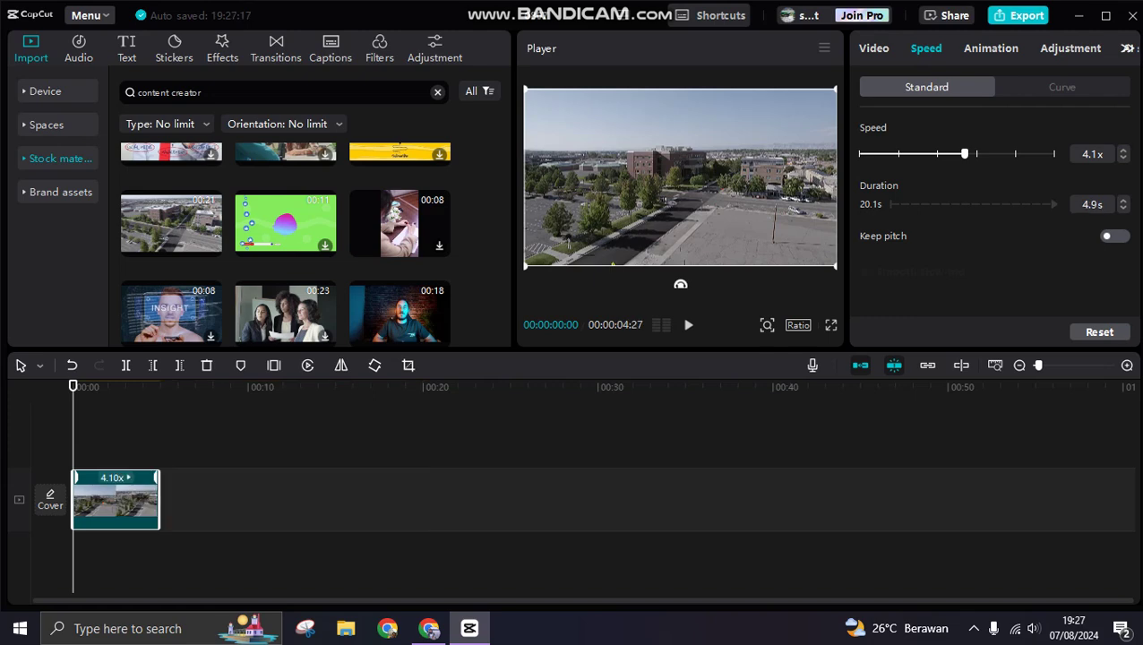
pyautogui.press('space')
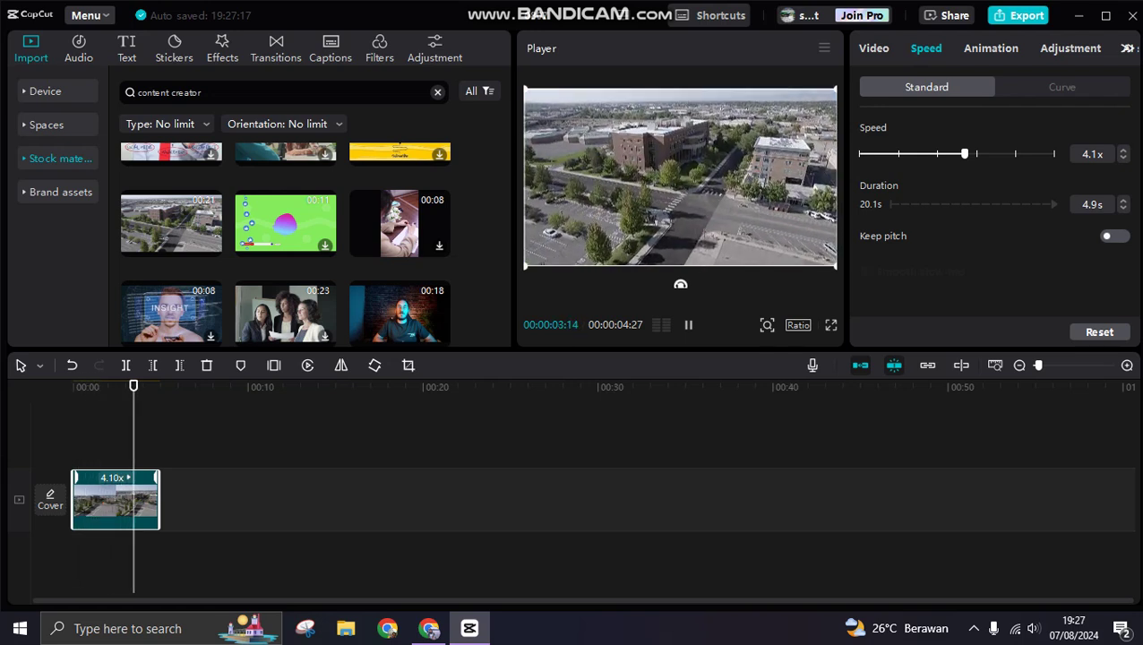
pyautogui.press('space')
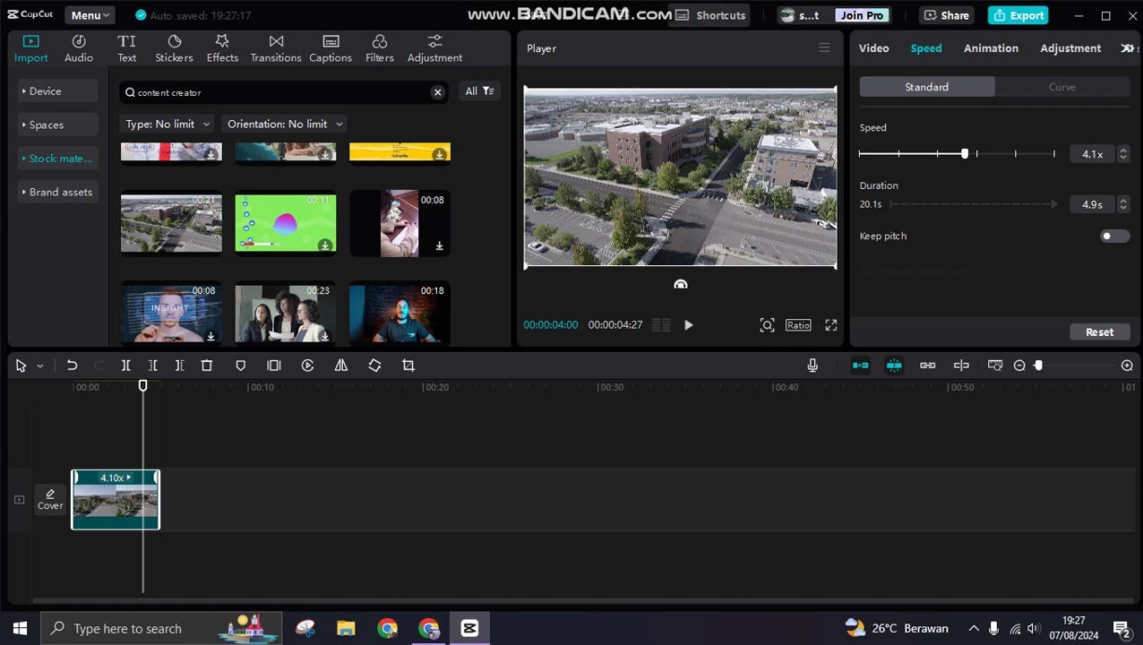
pyautogui.click(72, 365)
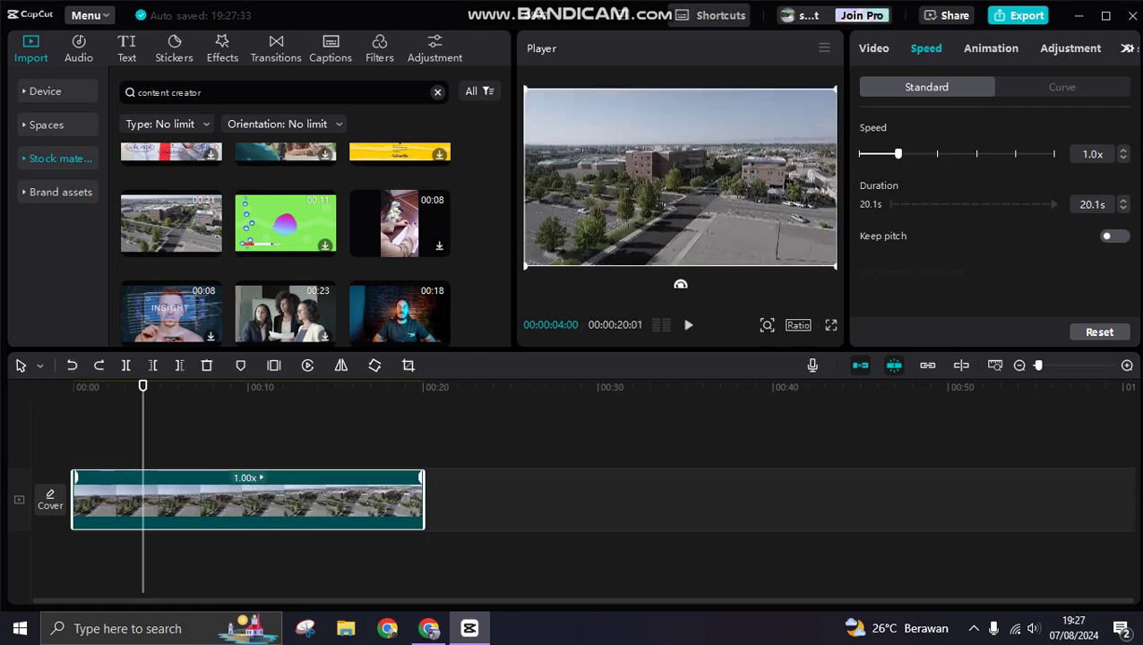
# Step: Add a default text clip at the video's start reading "This is how you can use the text to speech feature"
pyautogui.click(126, 48)
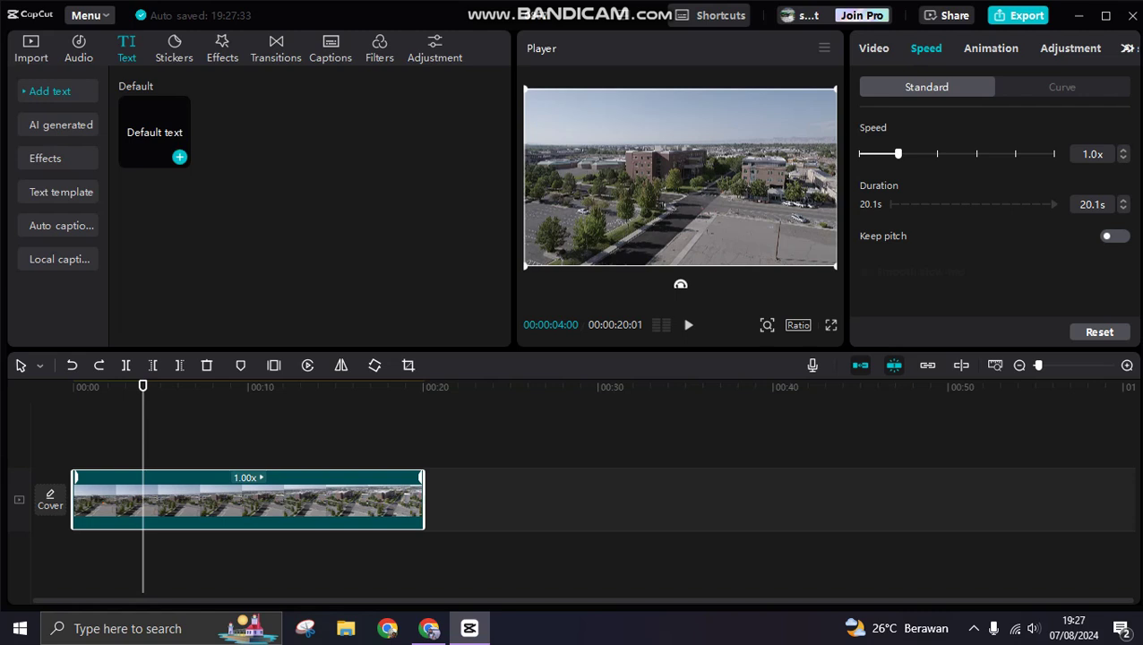
pyautogui.moveTo(142, 386); pyautogui.dragTo(72, 386)
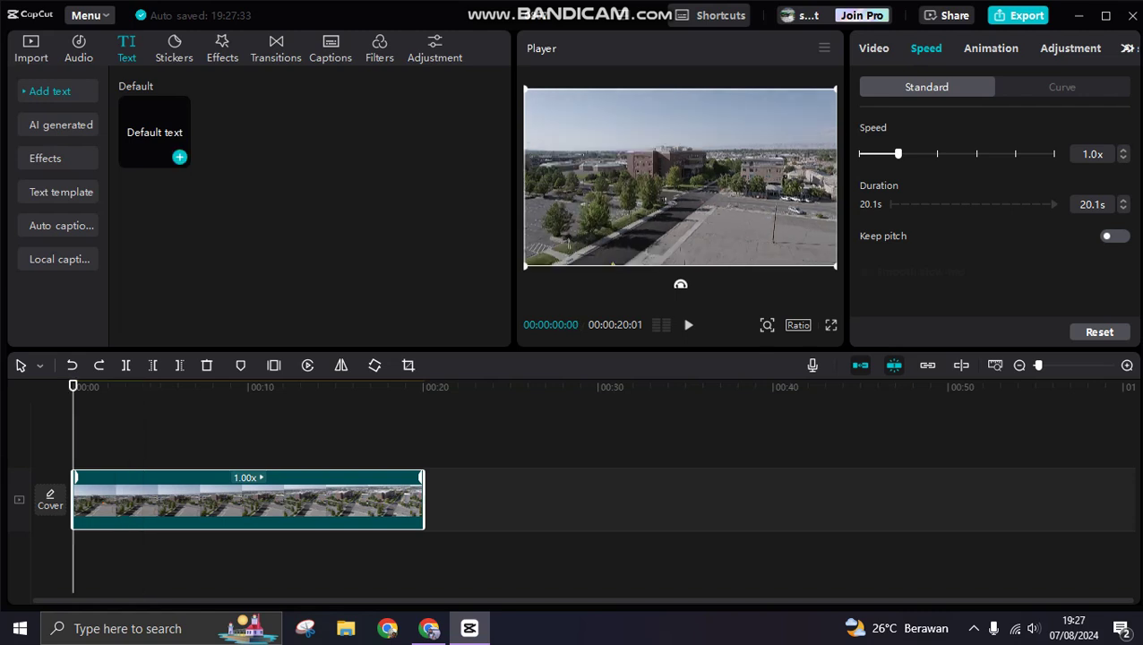
pyautogui.click(179, 157)
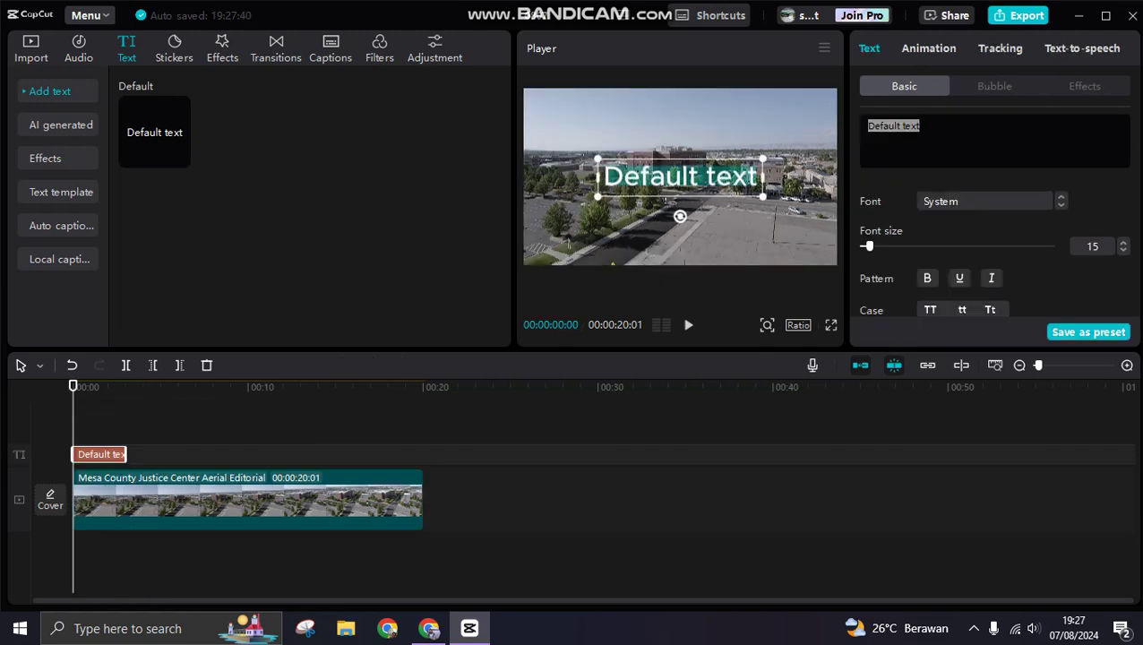
pyautogui.write('tHI')
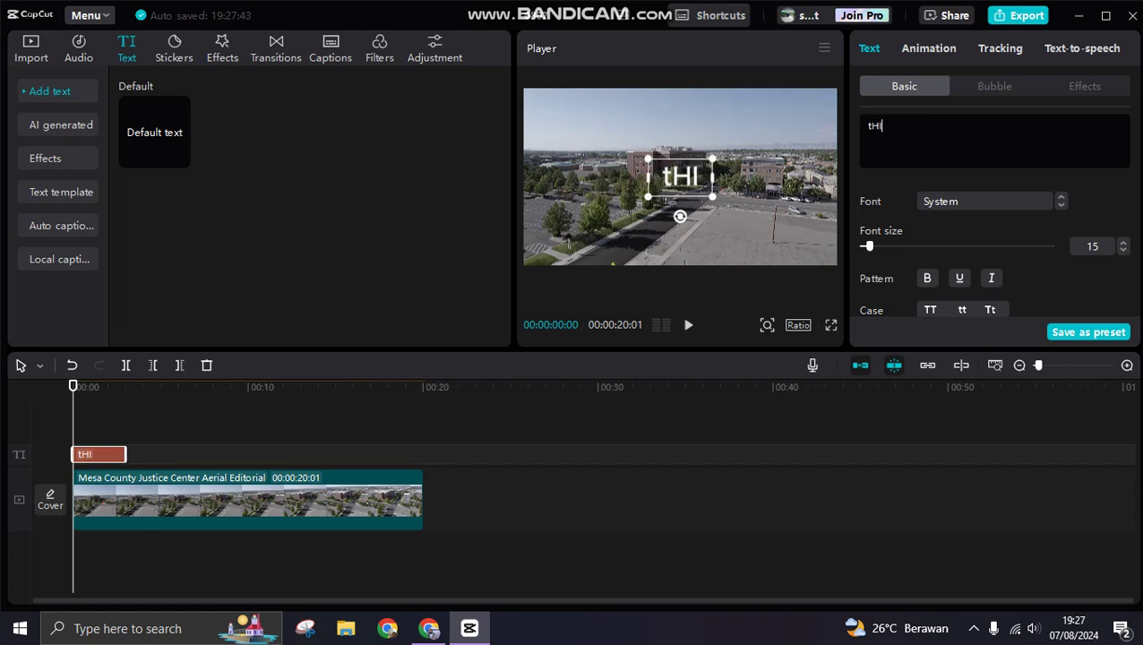
pyautogui.press('BackSpace')
pyautogui.press('BackSpace')
pyautogui.press('BackSpace')
pyautogui.write('This is how you can use the text to speech feature')
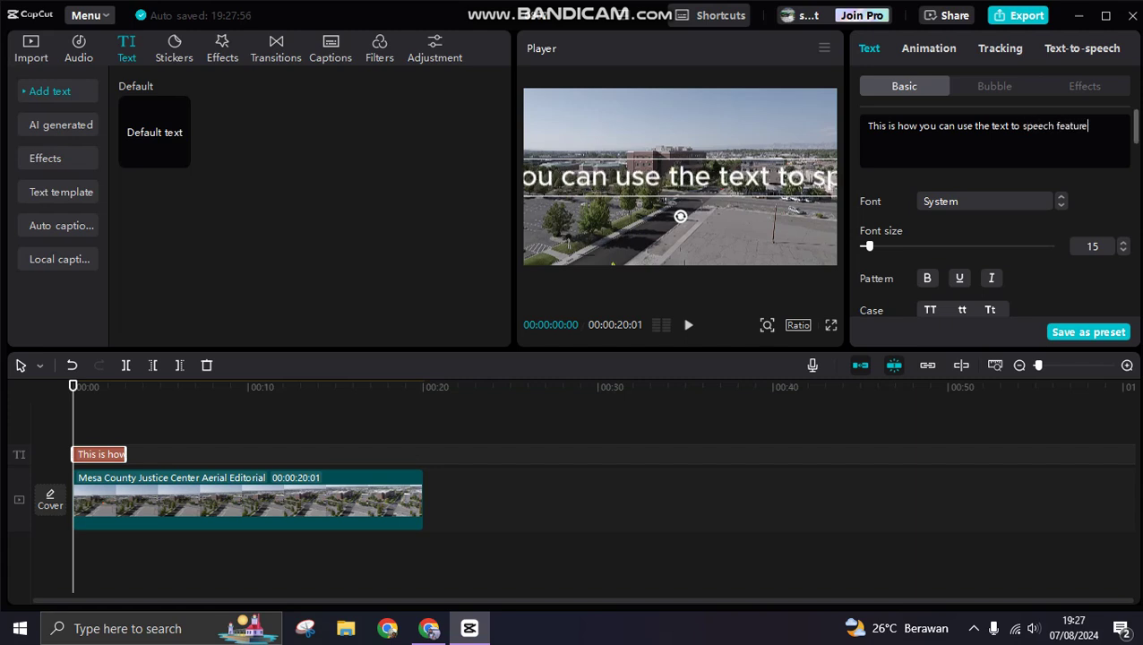
# Step: Break the on-screen text into two lines after the word "use"
pyautogui.click(974, 126)
pyautogui.press('BackSpace')
pyautogui.press('Return')
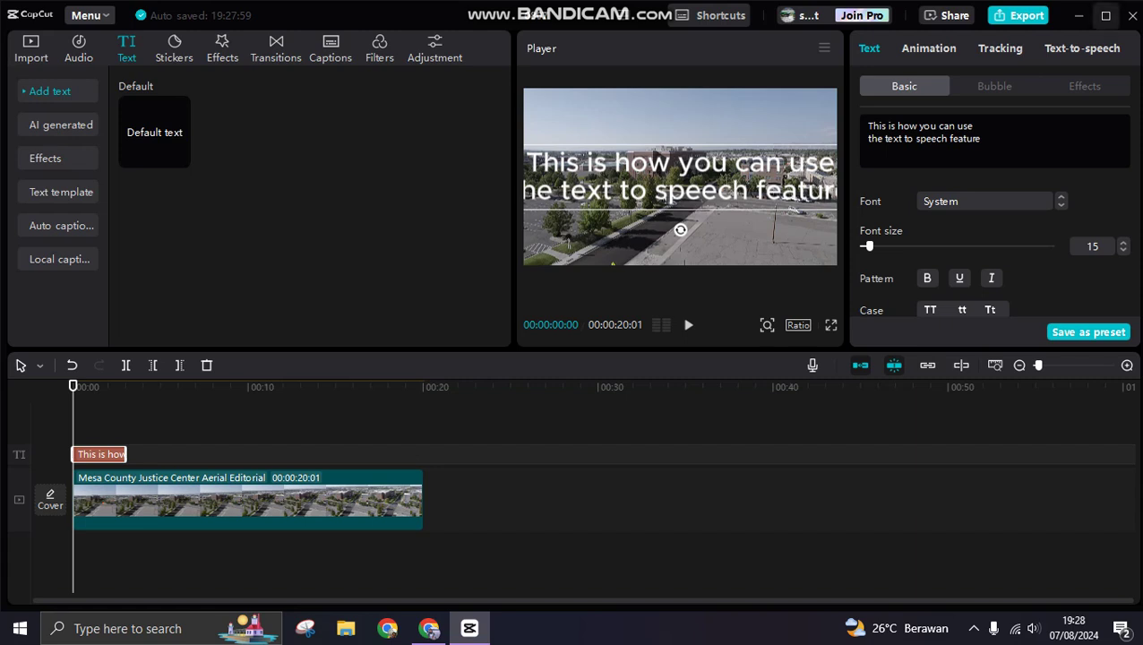
# Step: Set the system volume to 19 and generate text-to-speech audio from the text clip with the Sara voice
pyautogui.click(1081, 48)
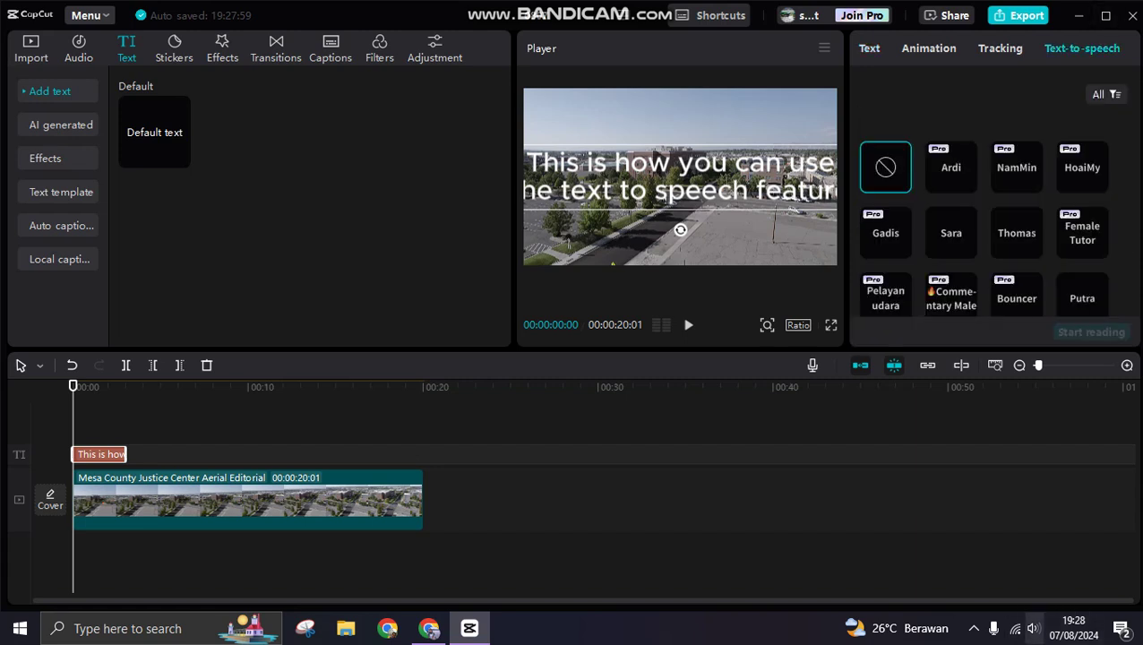
pyautogui.click(1034, 628)
pyautogui.moveTo(927, 588); pyautogui.dragTo(939, 587)
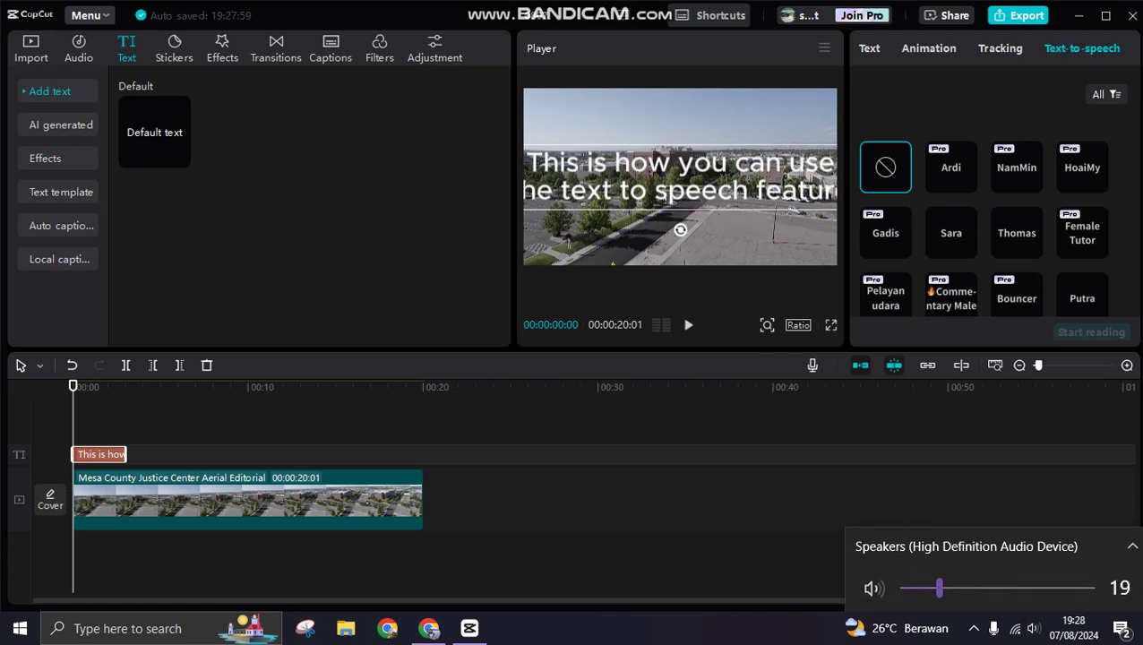
pyautogui.click(951, 233)
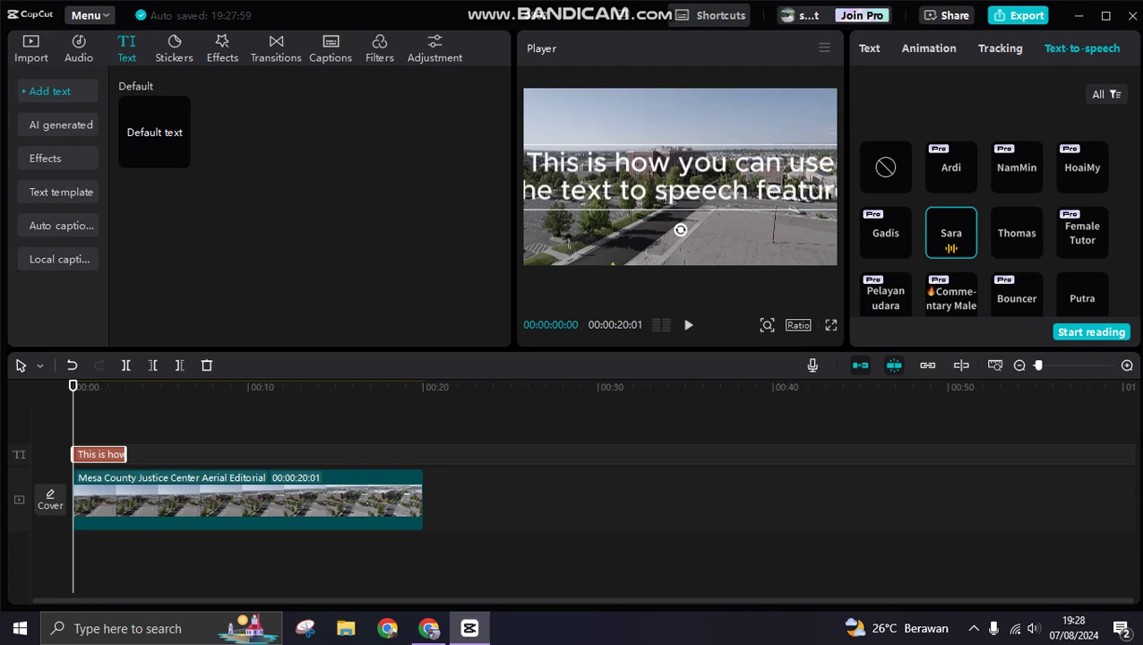
pyautogui.click(1090, 331)
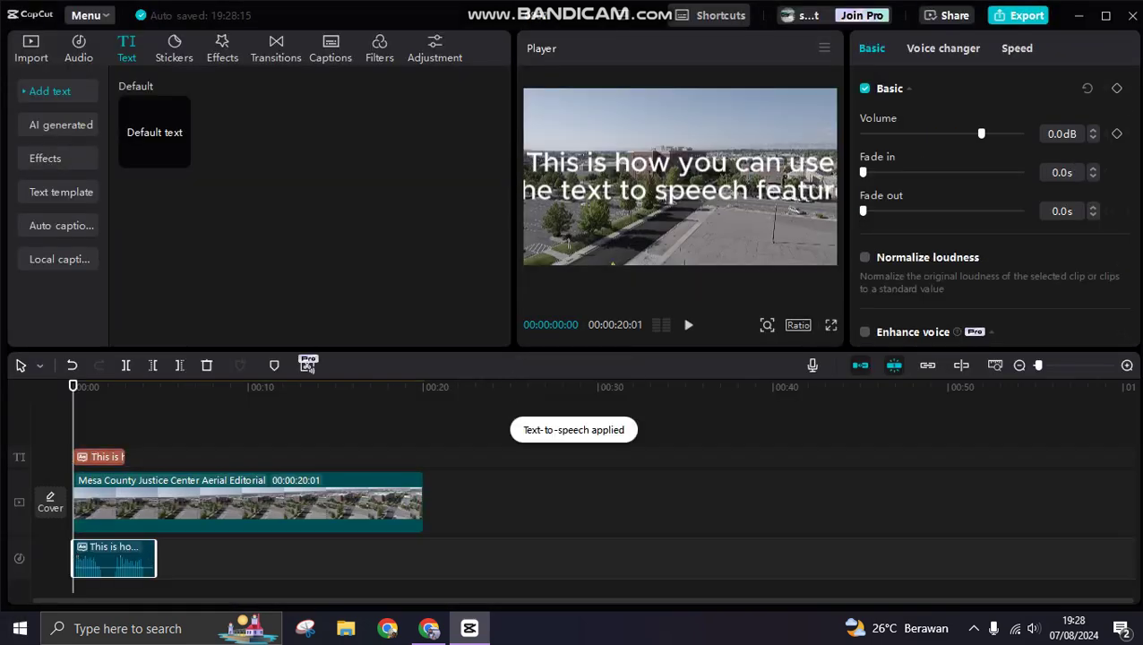
# Step: Play back the generated speech over the aerial clip and return the playhead to the start
pyautogui.press('space')
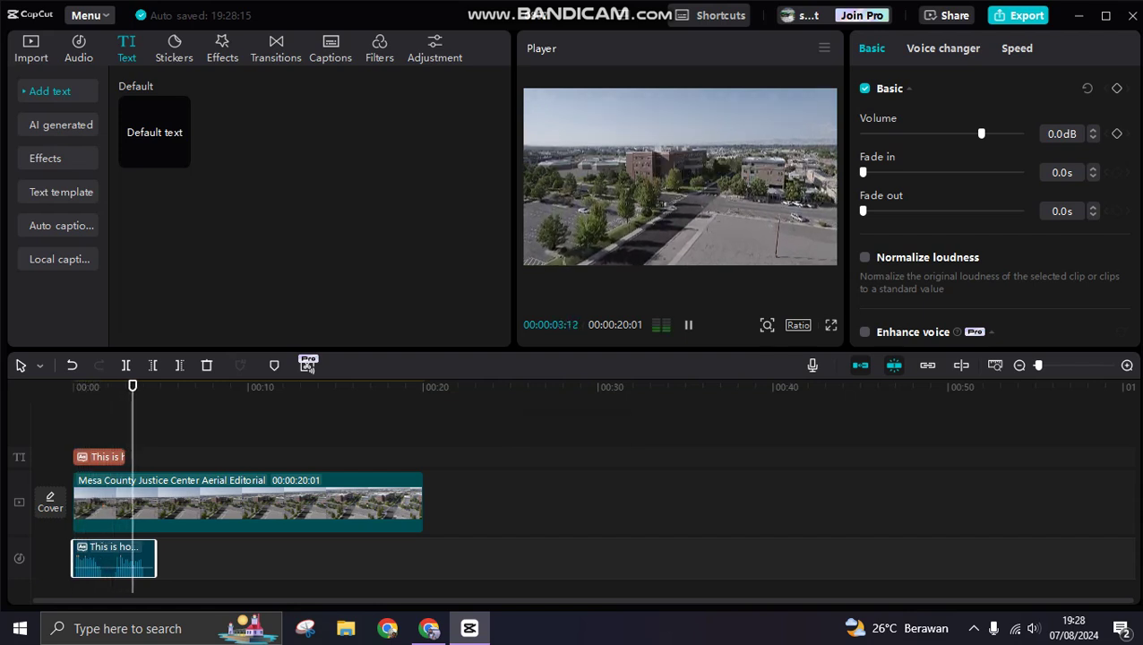
pyautogui.press('space')
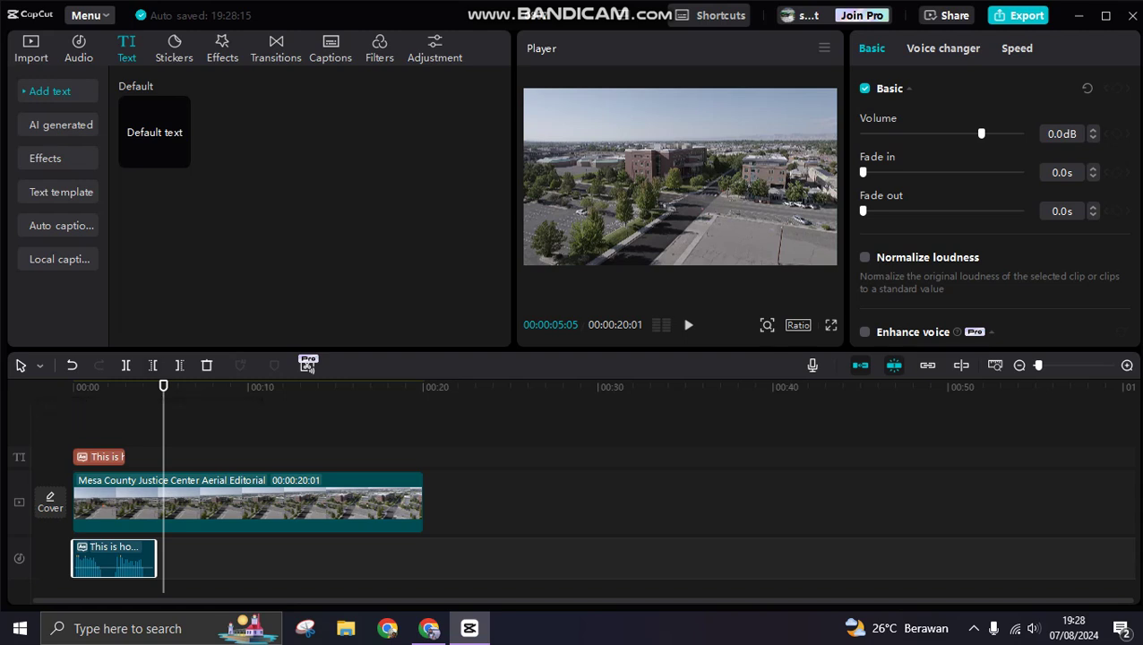
pyautogui.press('Home')
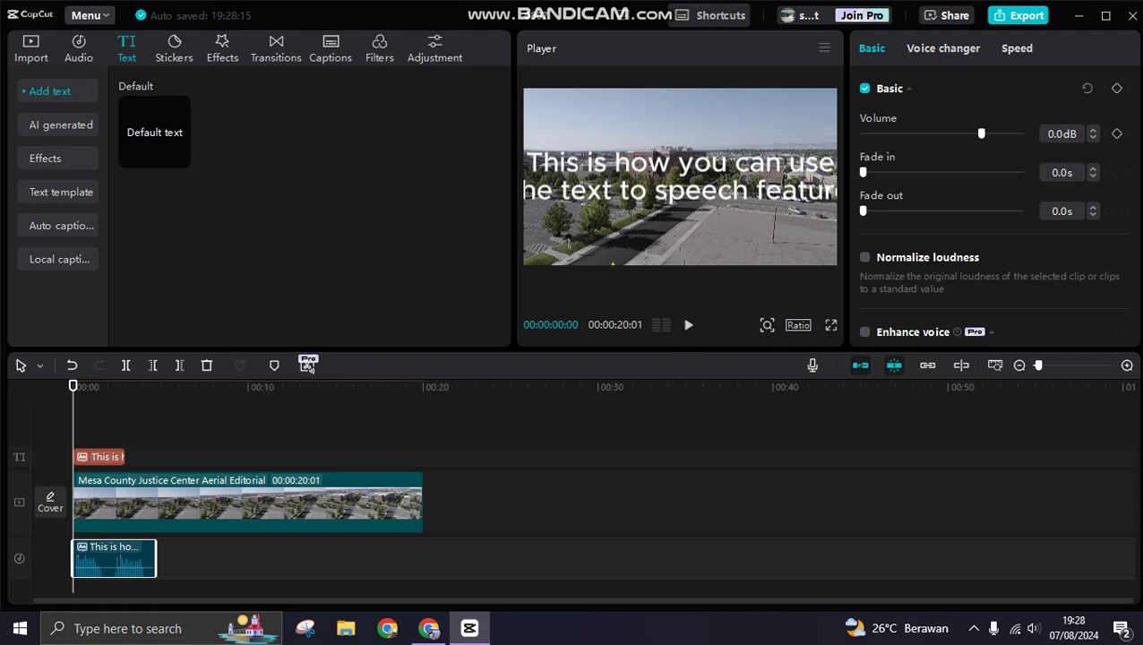
# Step: Enable Enhance voice on the generated speech clip at intensity 75
pyautogui.scroll(-1, 990, 206)
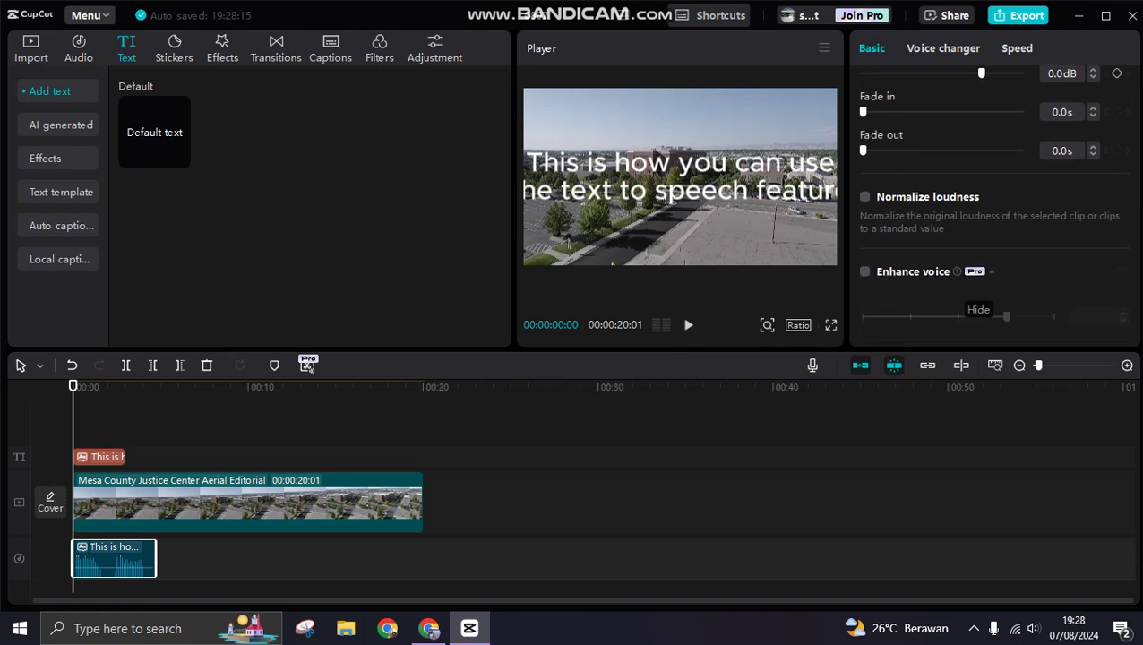
pyautogui.moveTo(957, 271)
pyautogui.click(864, 271)
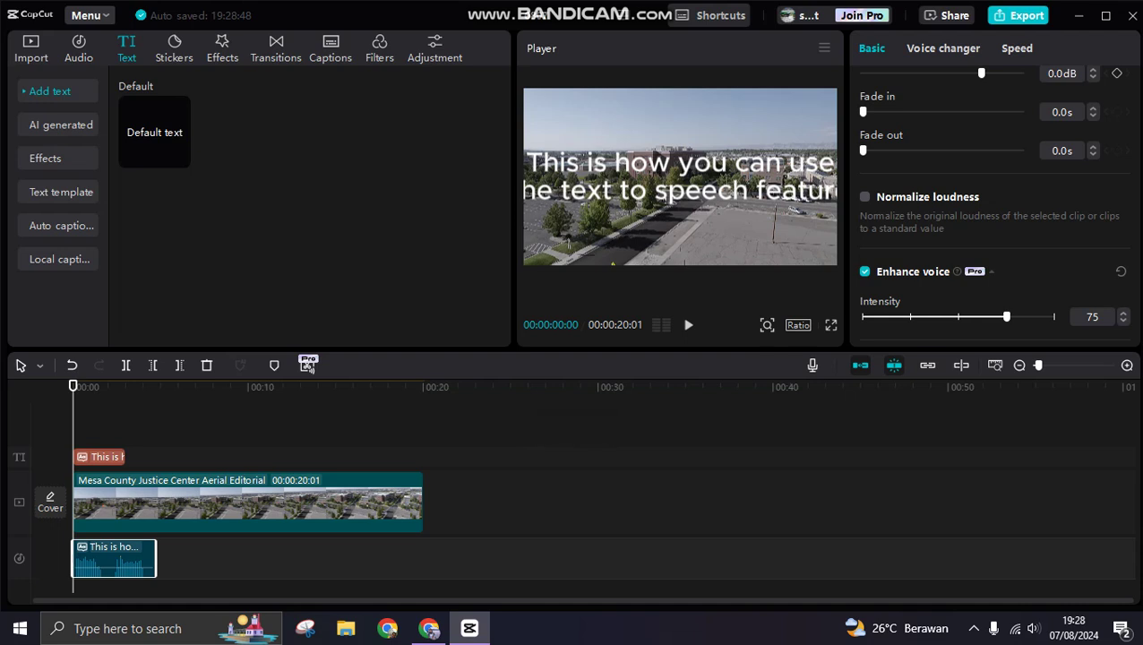
# Step: Delete the text clip from the timeline while keeping its generated speech audio
pyautogui.click(177, 431)
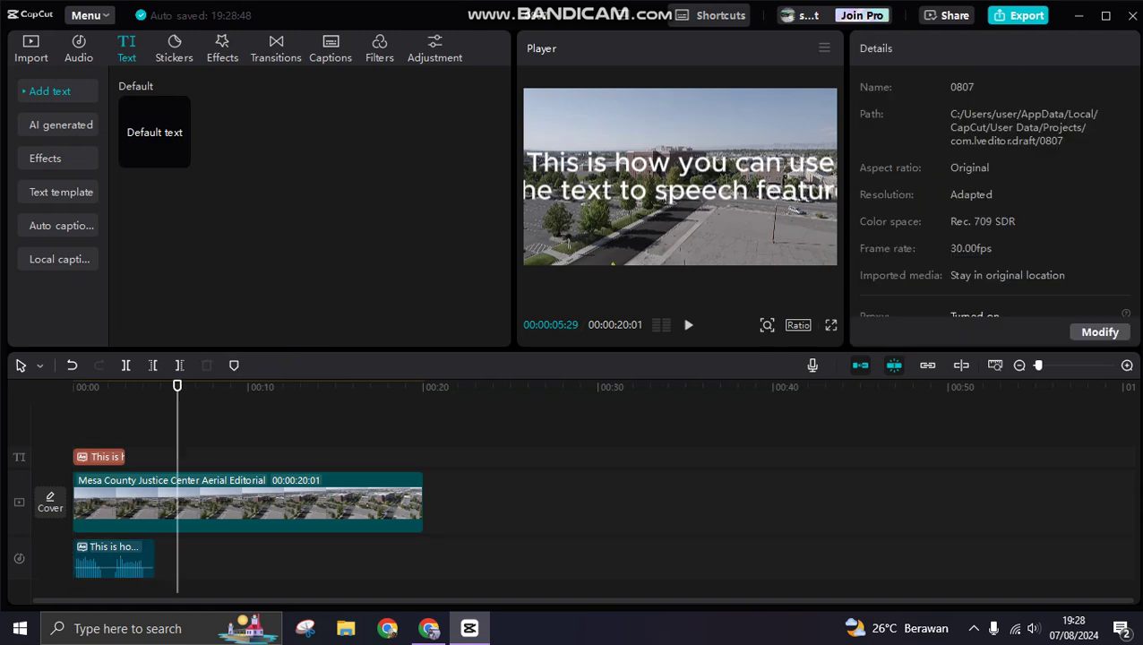
pyautogui.click(103, 457)
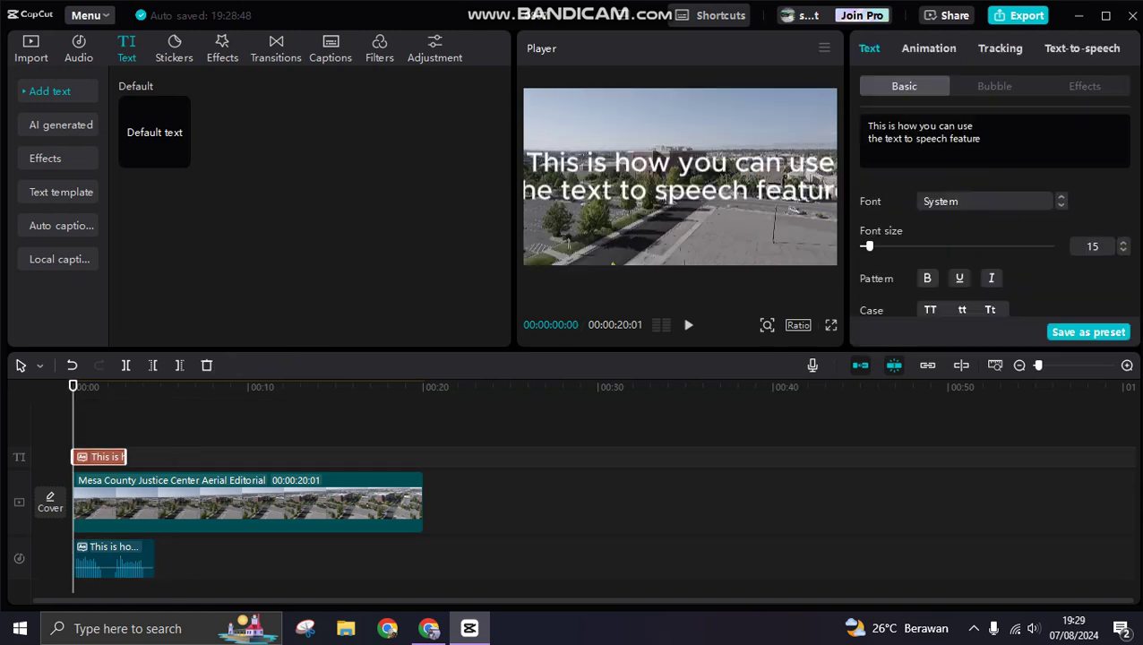
pyautogui.click(206, 364)
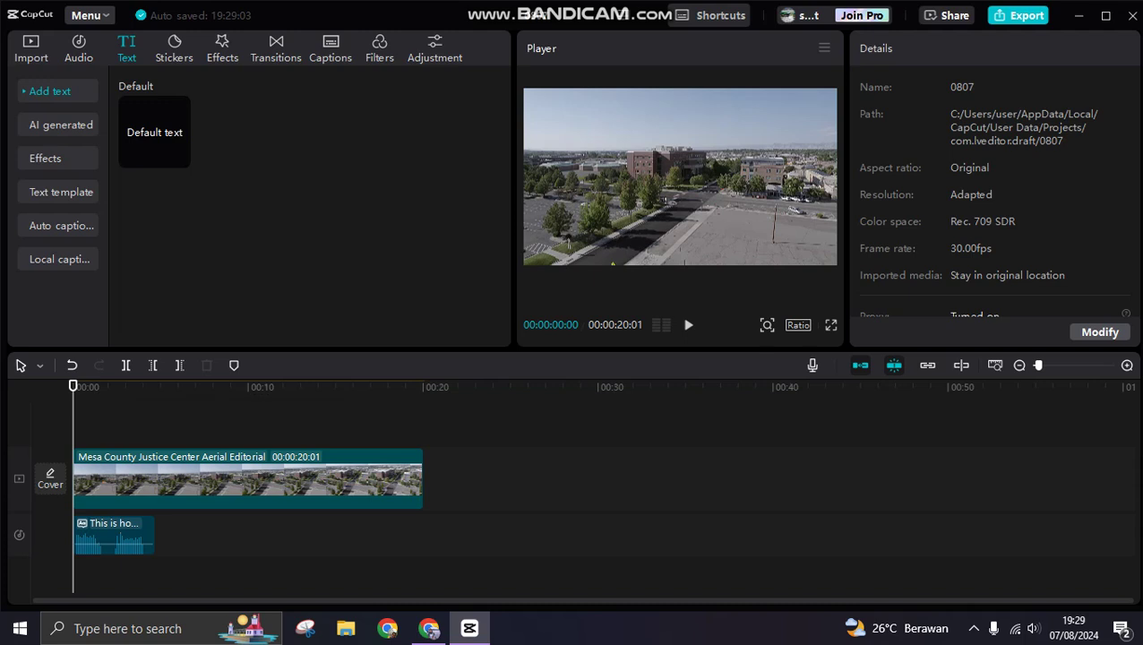
# Step: Switch the 720P proxy off and back on in the project's performance settings and save the settings
pyautogui.click(312, 419)
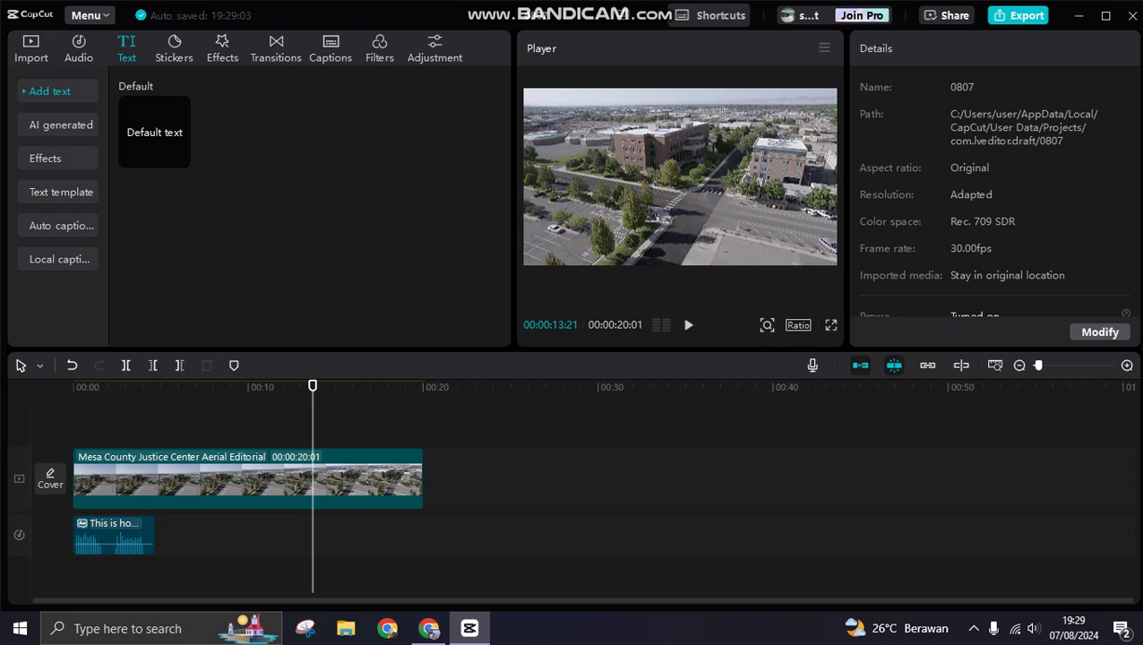
pyautogui.click(426, 419)
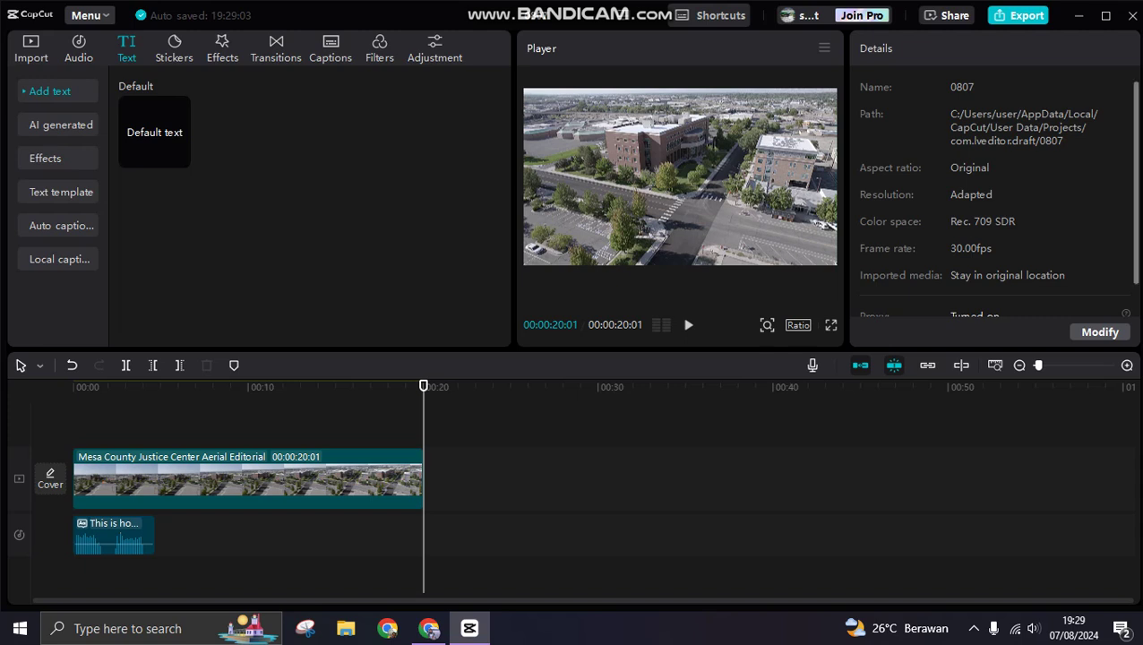
pyautogui.scroll(-1, 995, 200)
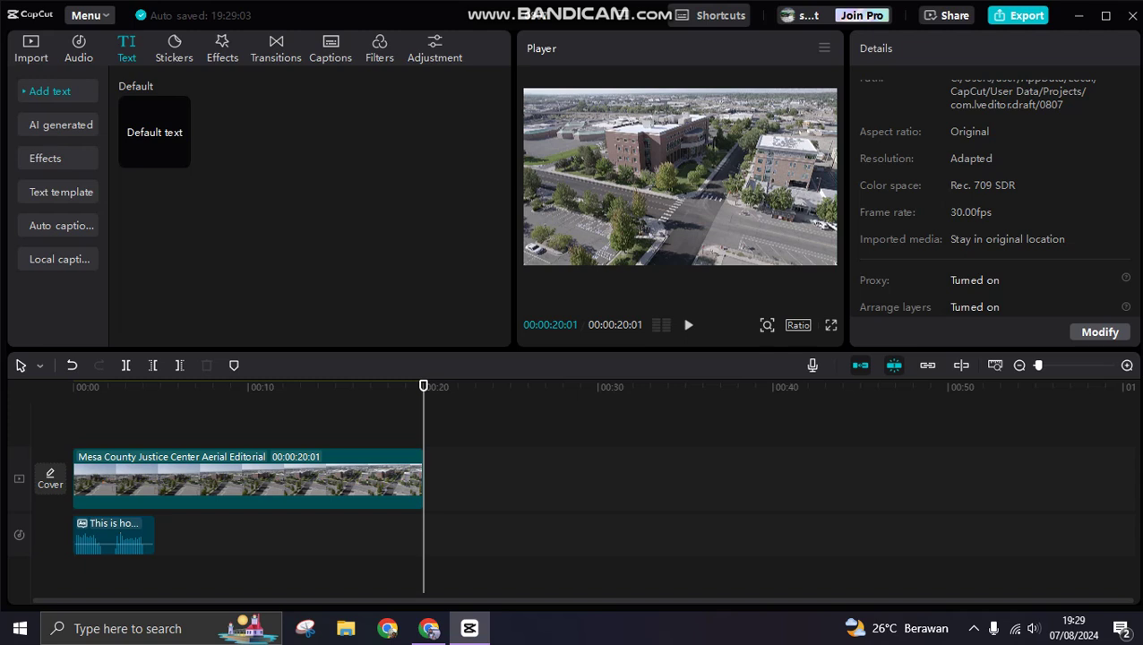
pyautogui.click(1099, 332)
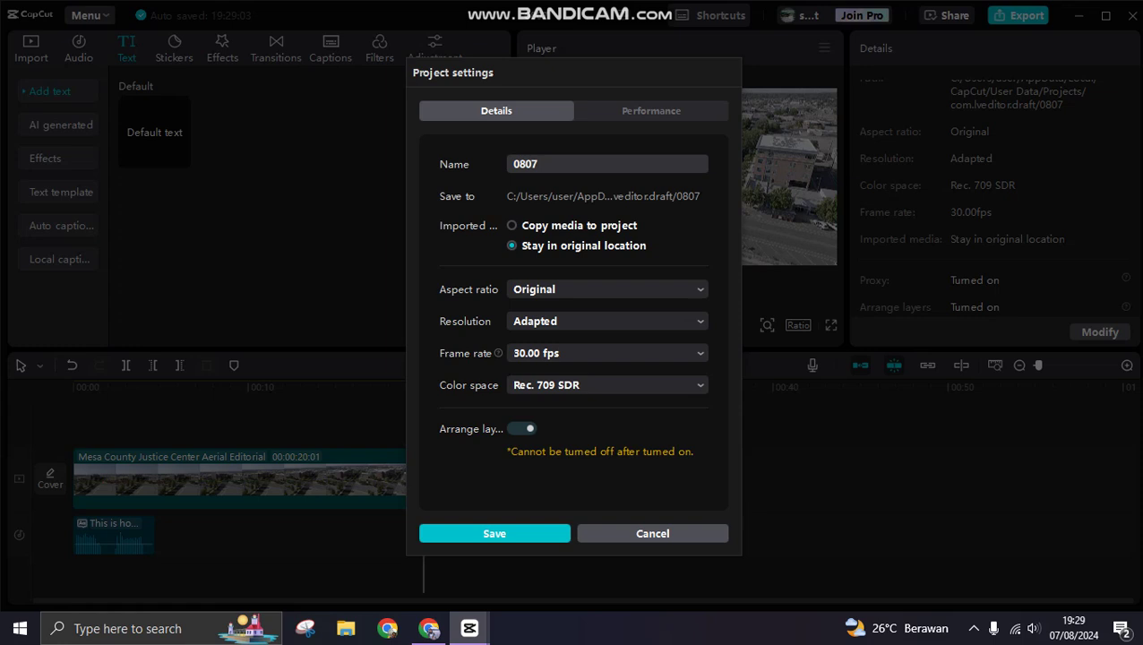
pyautogui.click(651, 111)
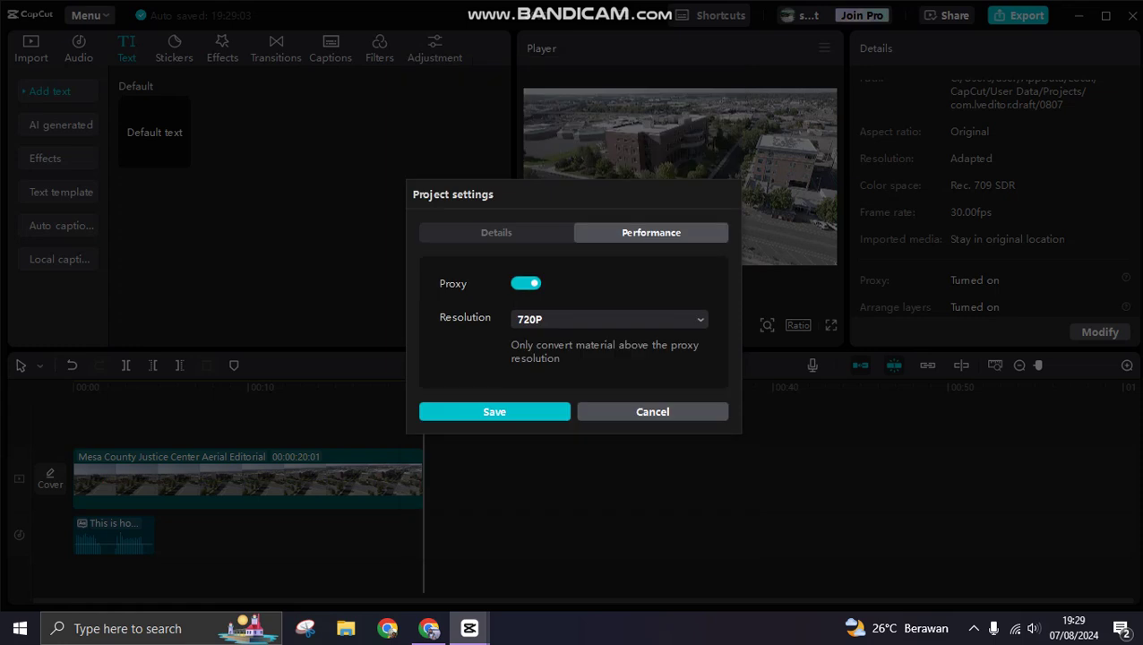
pyautogui.click(526, 283)
pyautogui.click(526, 304)
pyautogui.click(494, 411)
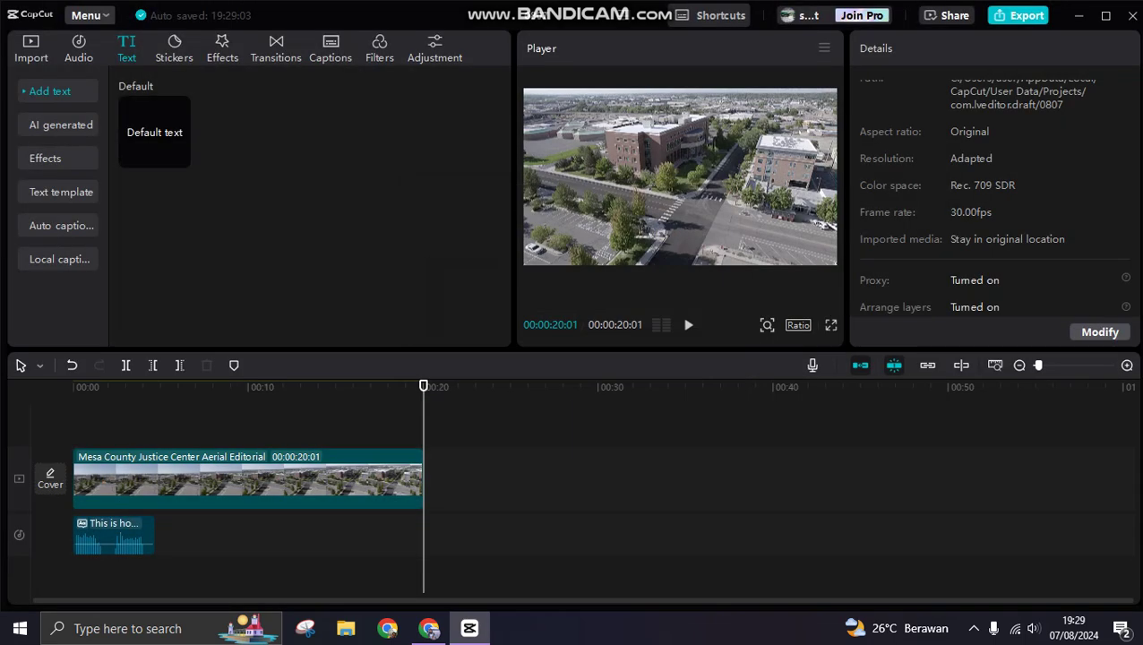